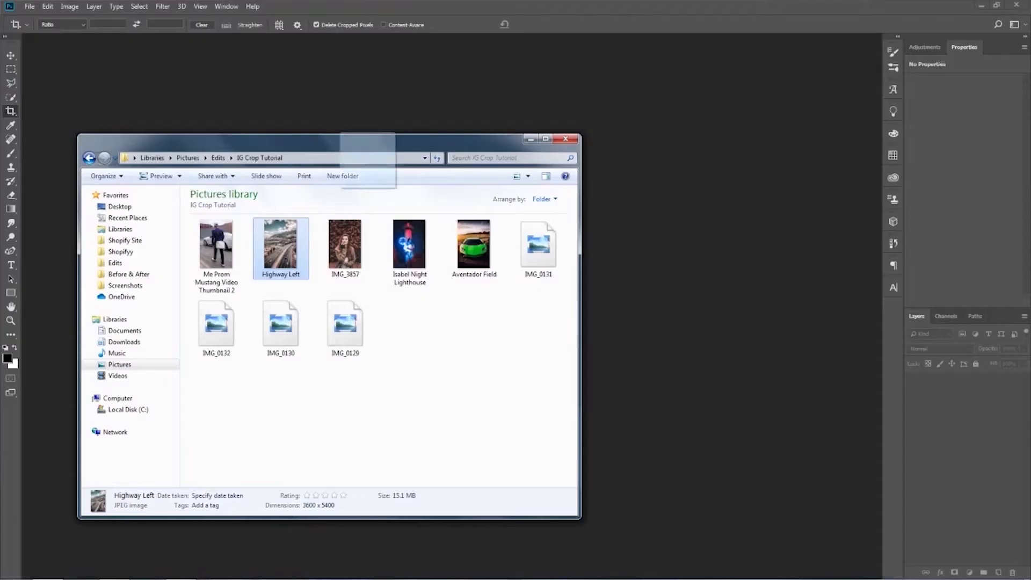
Open the Highway Left photo and crop it at 4 : 5 (8 : 10), extending the canvas to 60 x 75 in around the full image height.
{"action": "left_click_drag", "start_coordinate": [369, 178], "coordinate": [424, 107]}
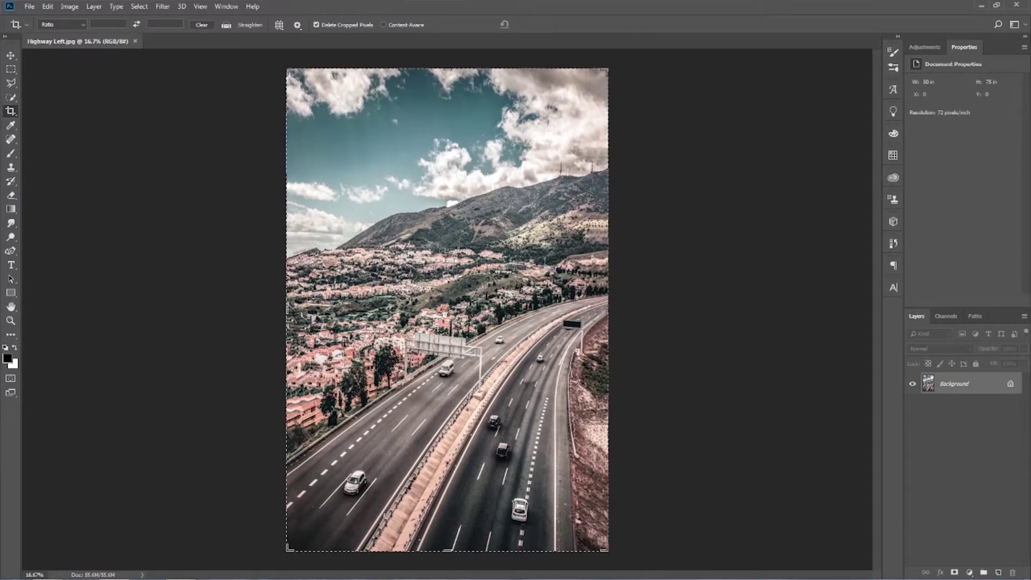
{"action": "left_click", "coordinate": [62, 25]}
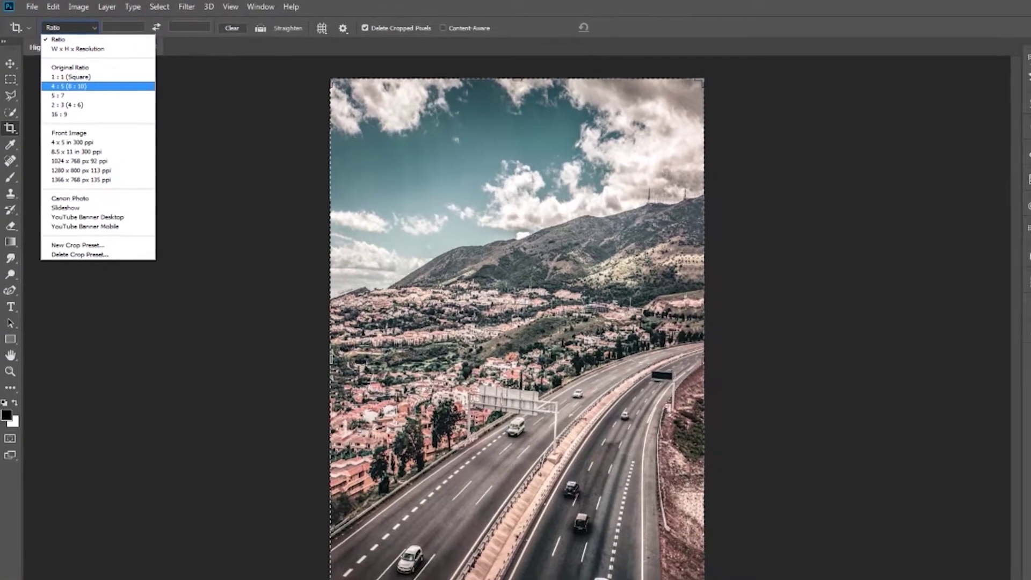
{"action": "left_click", "coordinate": [69, 88]}
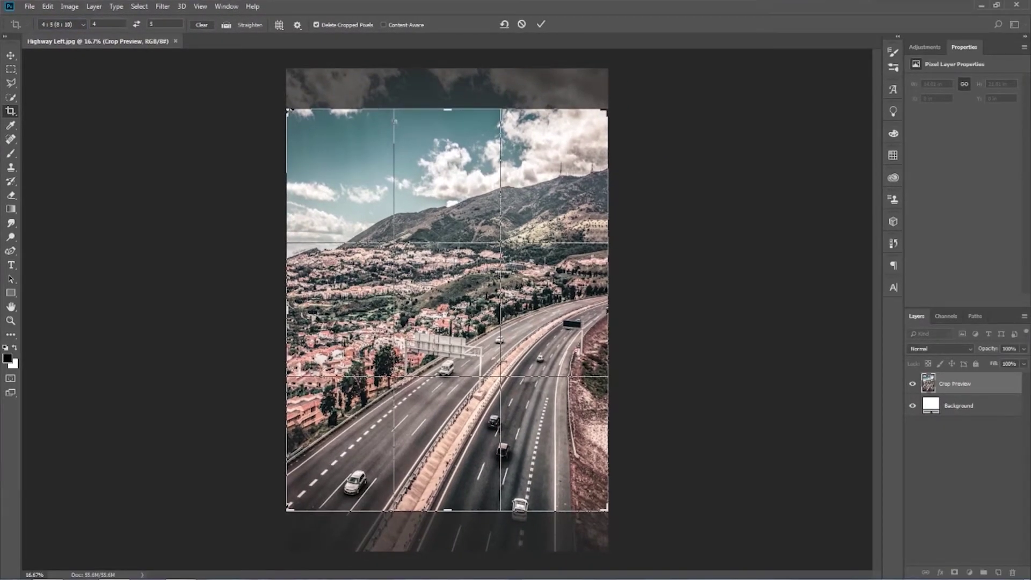
{"action": "left_click_drag", "start_coordinate": [608, 110], "coordinate": [640, 70]}
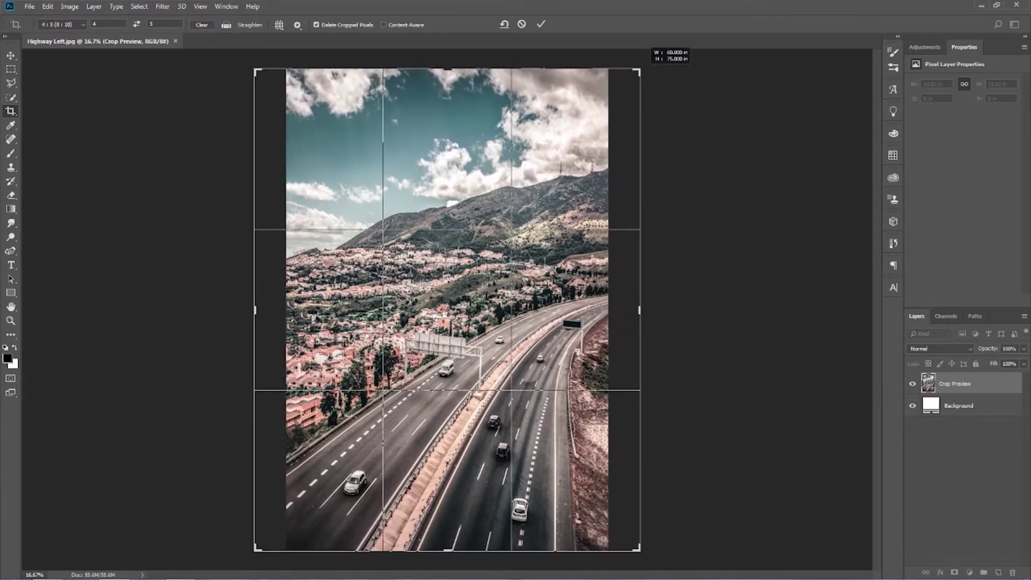
{"action": "key", "text": "Return"}
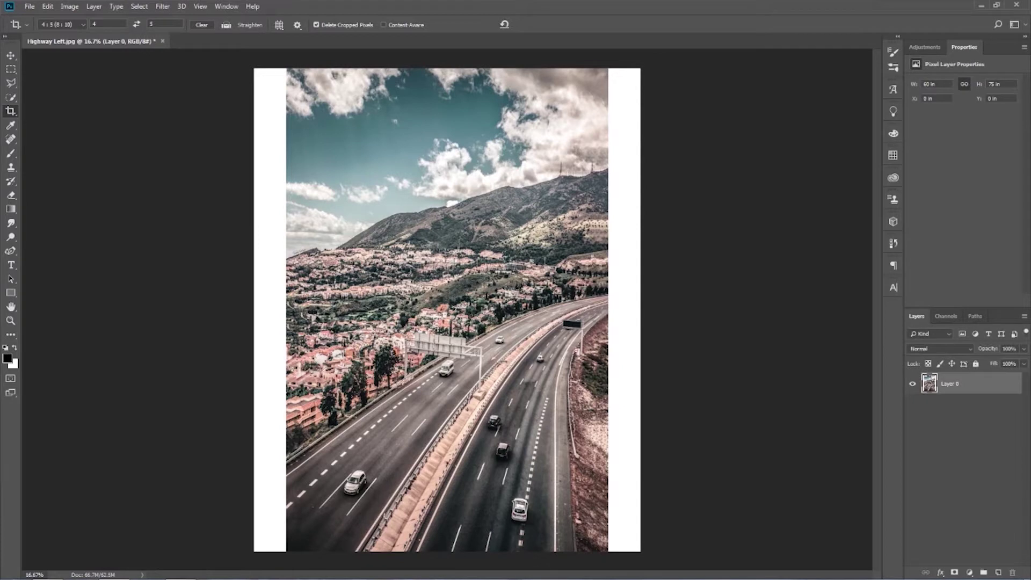
Stretch the highway photo horizontally to about 72 in wide so it covers the white strips on both sides.
{"action": "key", "text": "ctrl+t"}
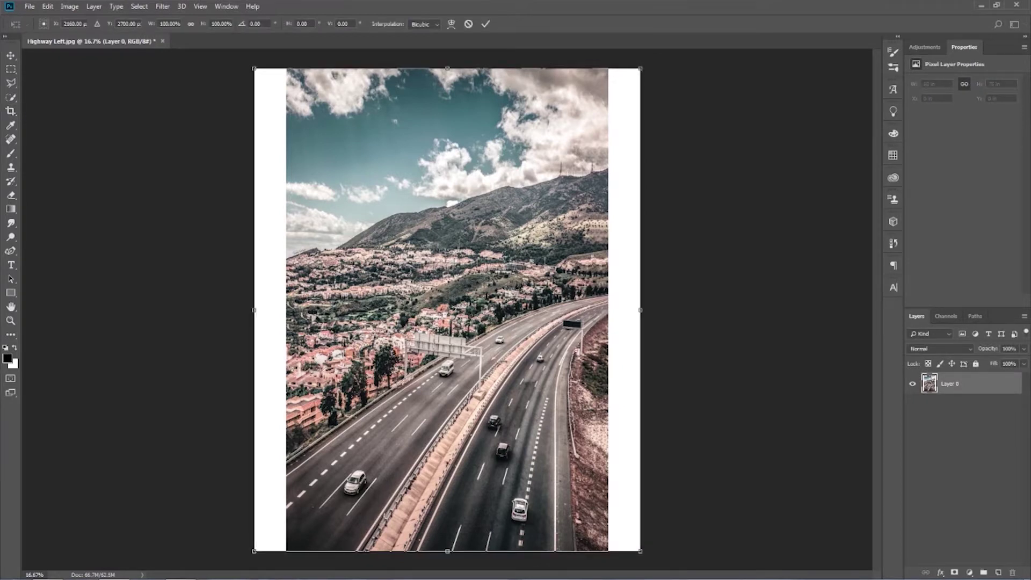
{"action": "left_click_drag", "start_coordinate": [640, 310], "coordinate": [681, 310]}
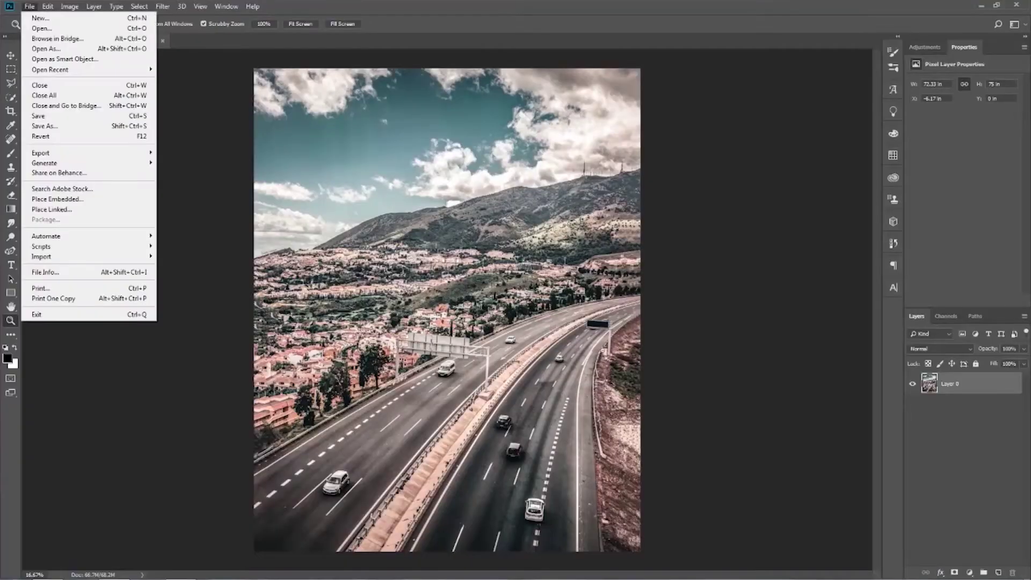
{"action": "mouse_move", "coordinate": [40, 152]}
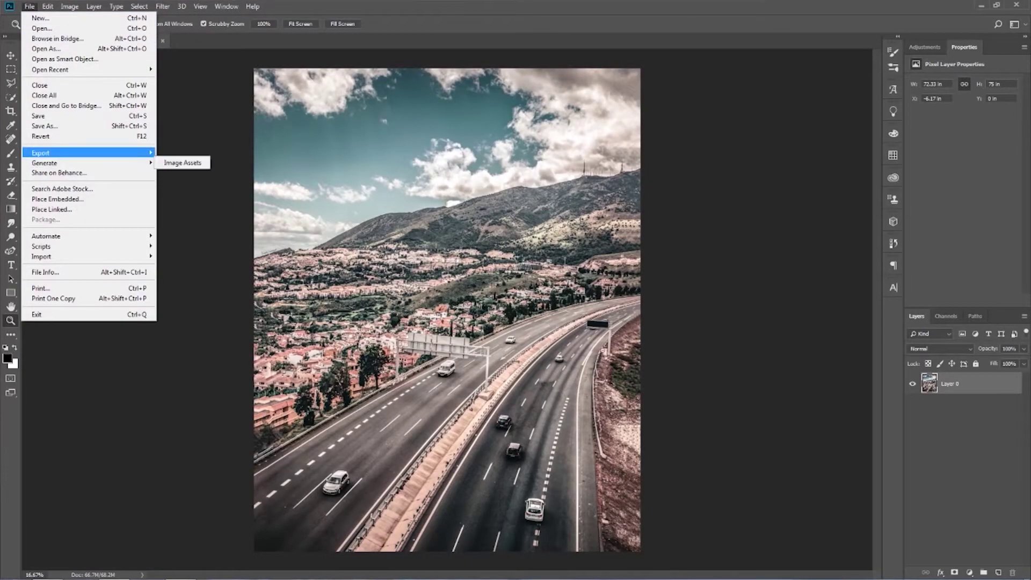
{"action": "left_click", "coordinate": [183, 163]}
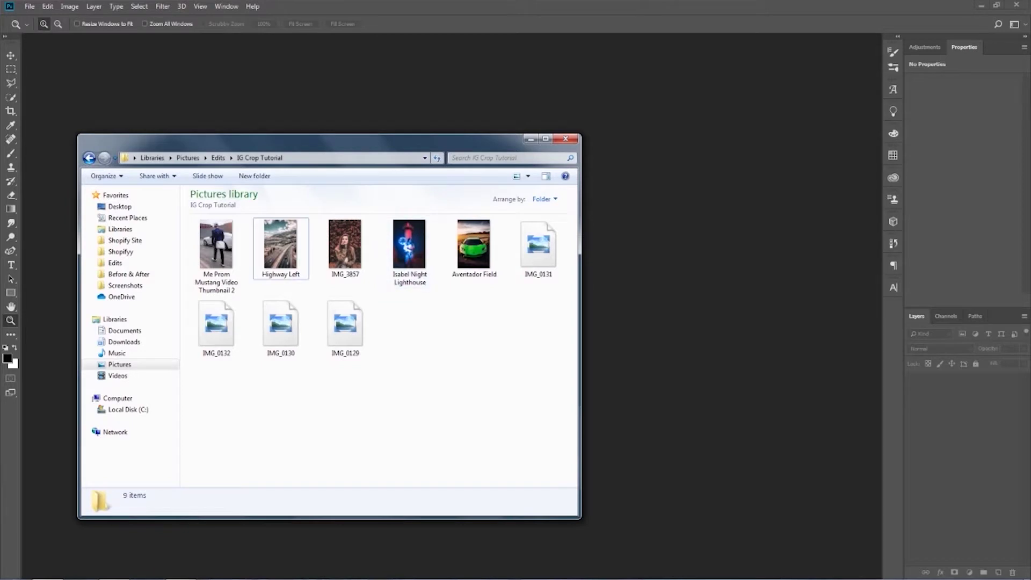
Open the night lighthouse photo and extend its 4 : 5 crop to the full image height, leaving white strips on both sides.
{"action": "left_click_drag", "start_coordinate": [409, 244], "coordinate": [626, 201]}
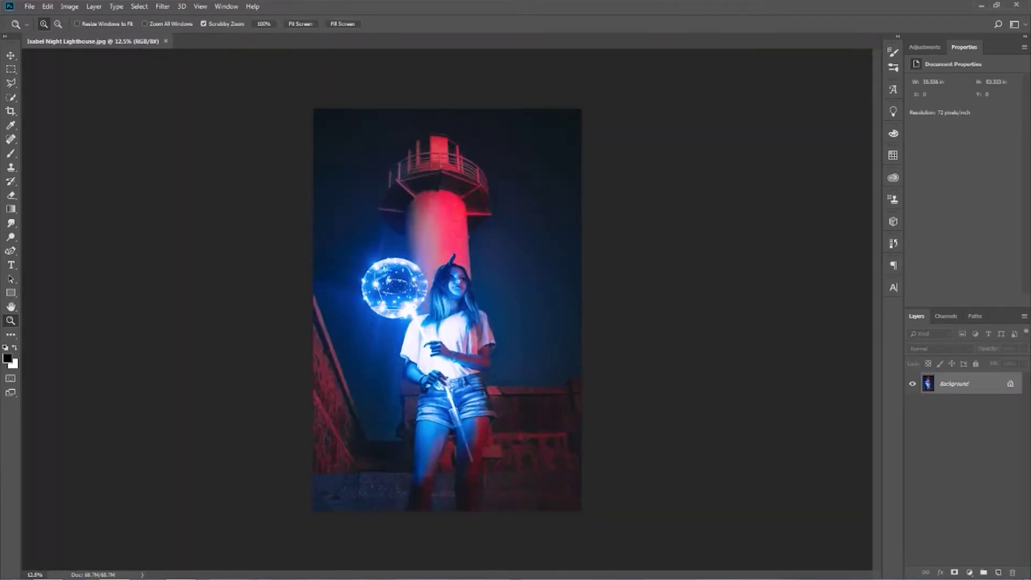
{"action": "key", "text": "c"}
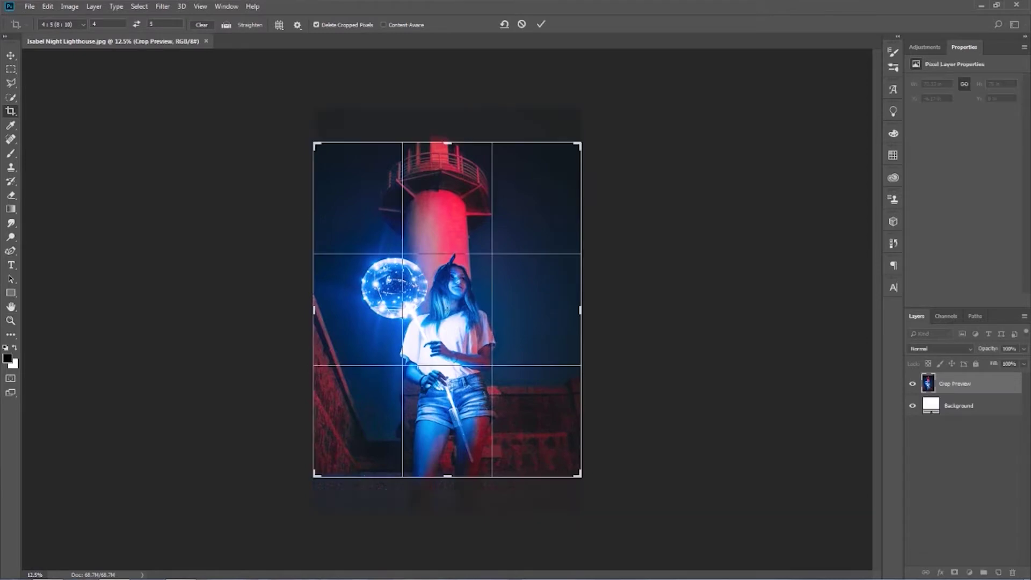
{"action": "left_click_drag", "start_coordinate": [579, 144], "coordinate": [608, 108]}
{"action": "key", "text": "Return"}
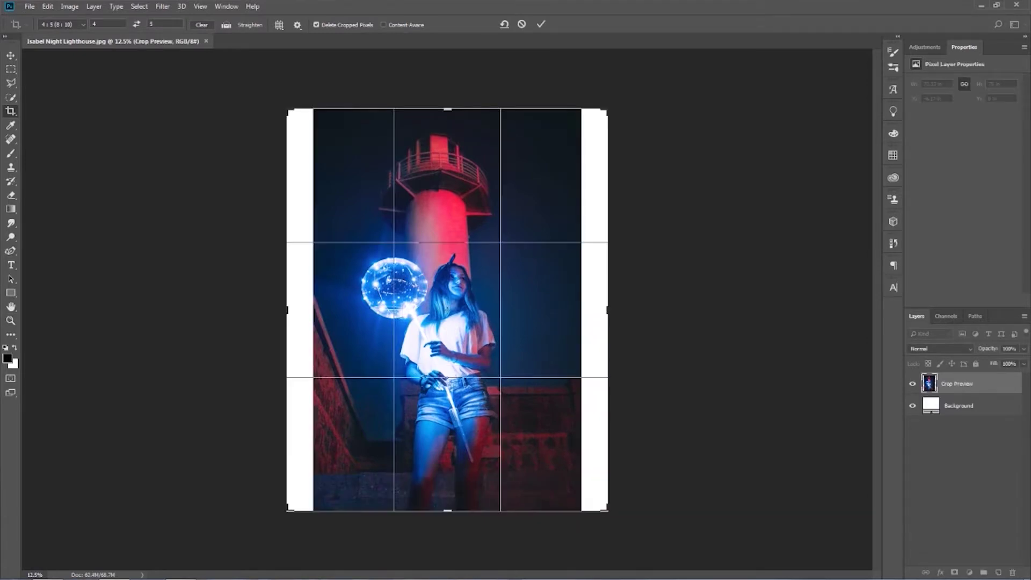
Duplicate the lighthouse photo layer and fill the white strip along the photo's left edge using Content-Aware, leaving nothing selected.
{"action": "left_click", "coordinate": [1011, 384]}
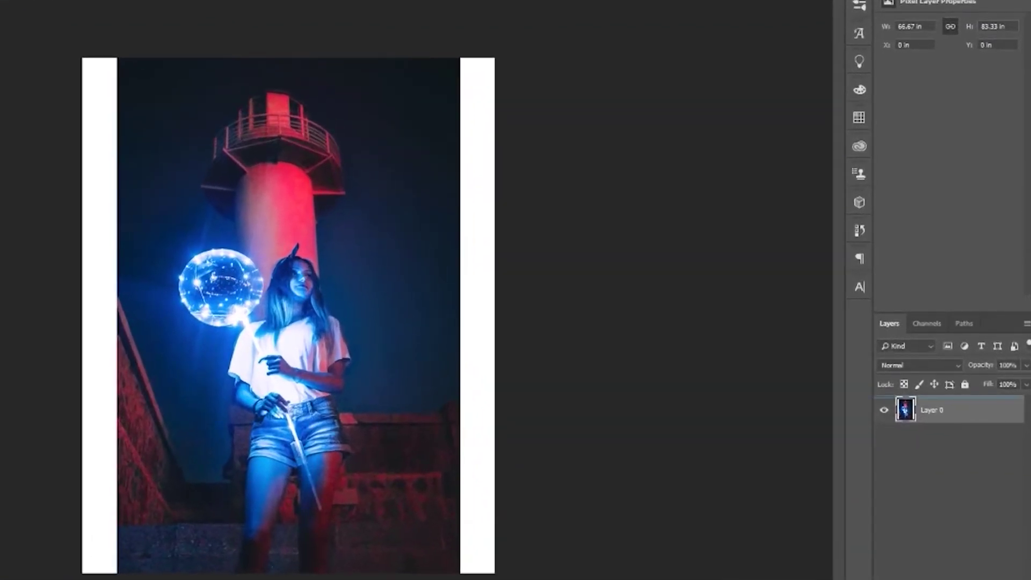
{"action": "key", "text": "ctrl+j"}
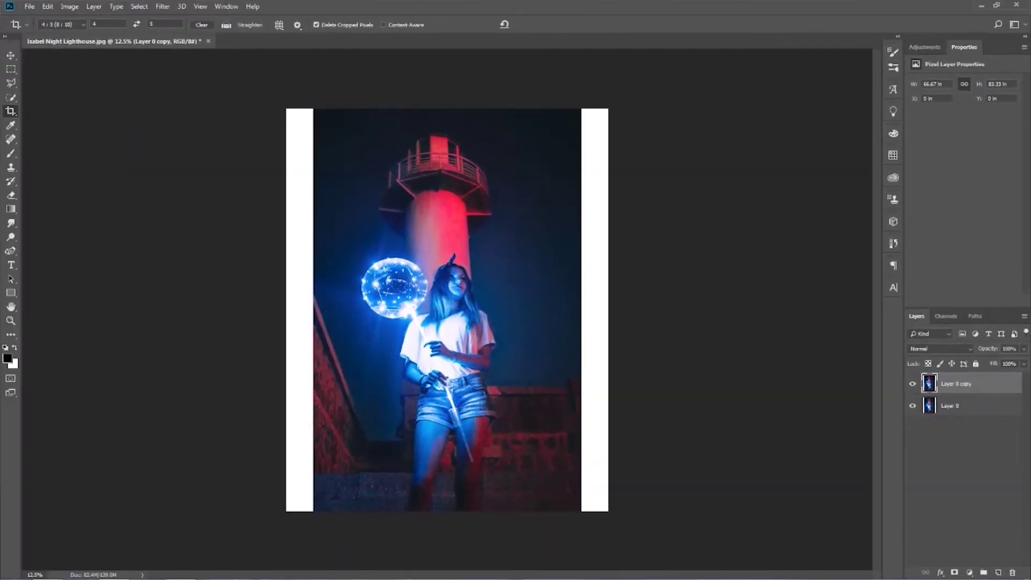
{"action": "key", "text": "m"}
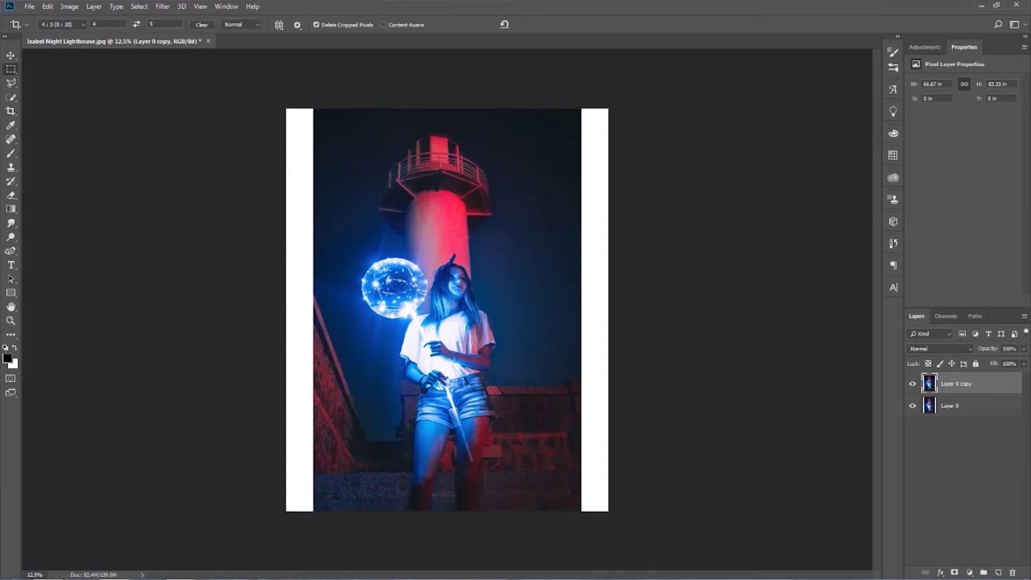
{"action": "mouse_move", "coordinate": [286, 108]}
{"action": "left_mouse_down"}
{"action": "mouse_move", "coordinate": [302, 534]}
{"action": "mouse_move", "coordinate": [322, 533]}
{"action": "mouse_move", "coordinate": [313, 531]}
{"action": "left_mouse_up"}
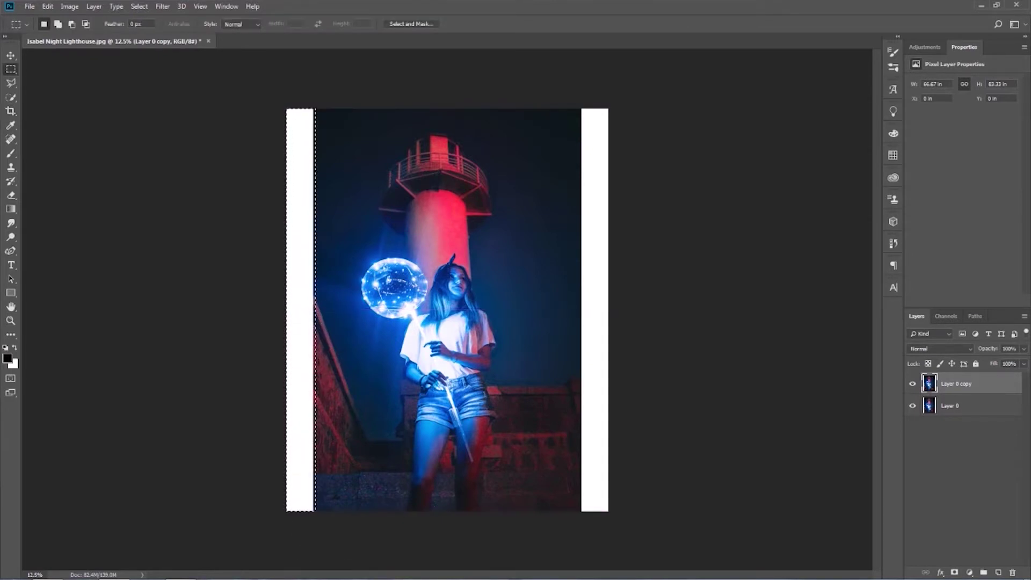
{"action": "right_click", "coordinate": [313, 302]}
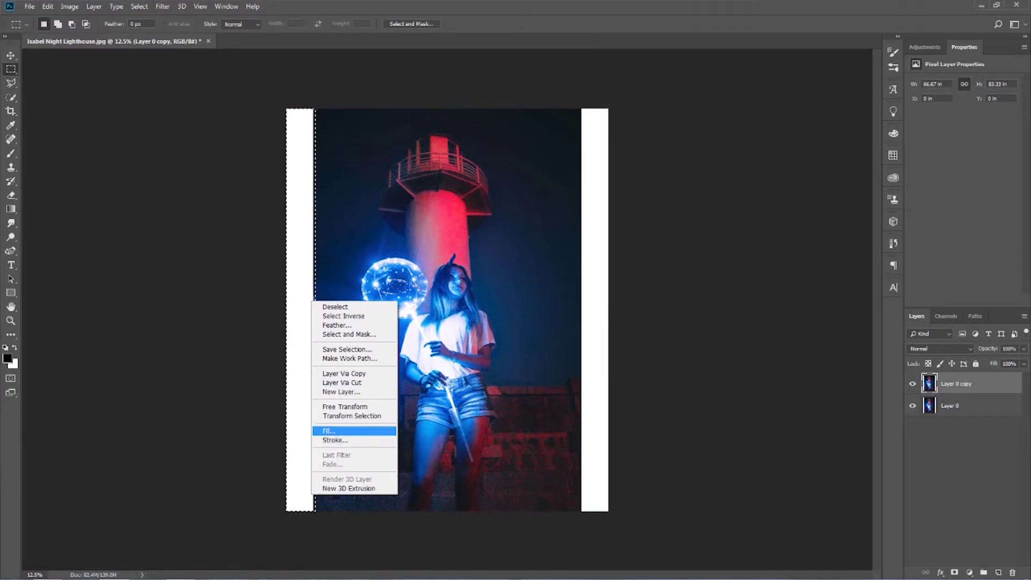
{"action": "left_click", "coordinate": [329, 431]}
{"action": "key", "text": "Return"}
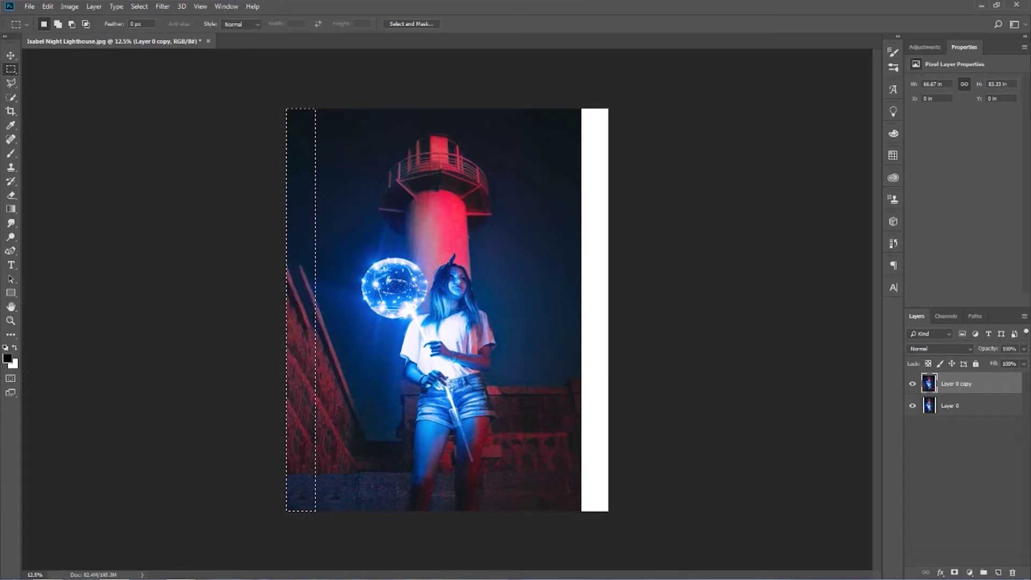
{"action": "right_click", "coordinate": [373, 208]}
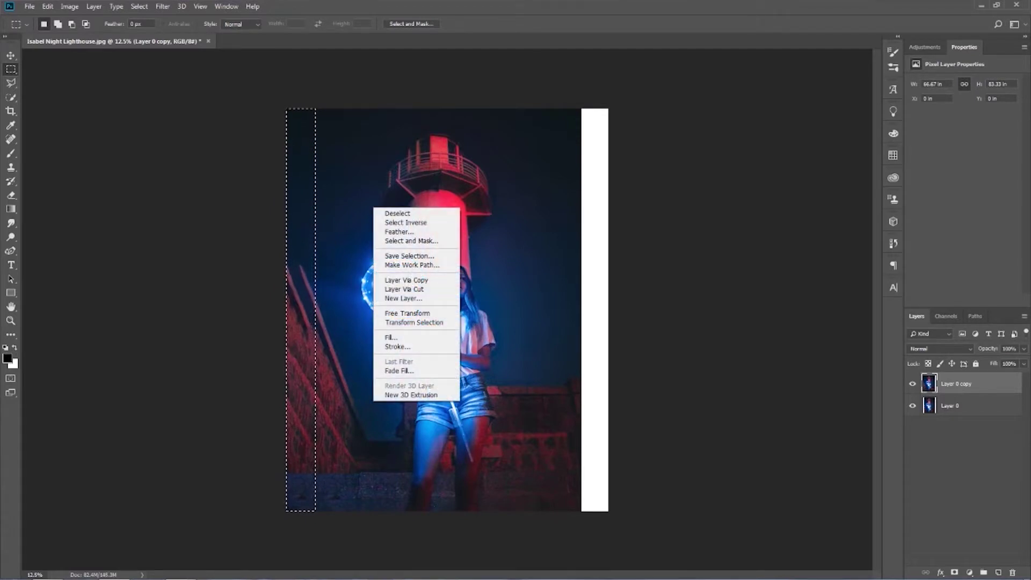
{"action": "left_click", "coordinate": [397, 213]}
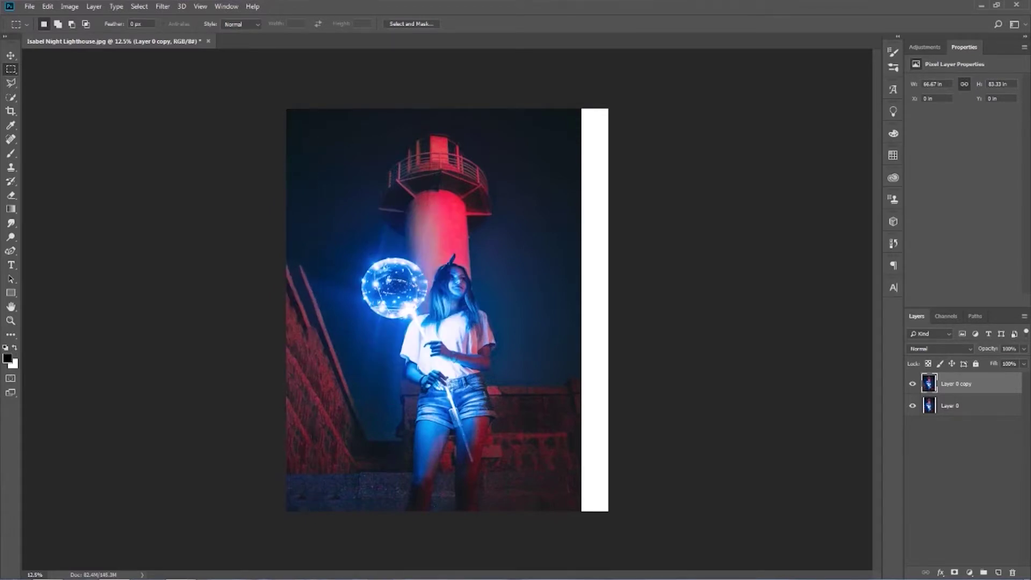
Fill the white strip along the photo's right edge using Content-Aware with Normal mode and 100% opacity, then deselect.
{"action": "left_click_drag", "start_coordinate": [581, 107], "coordinate": [825, 549]}
{"action": "right_click", "coordinate": [548, 303]}
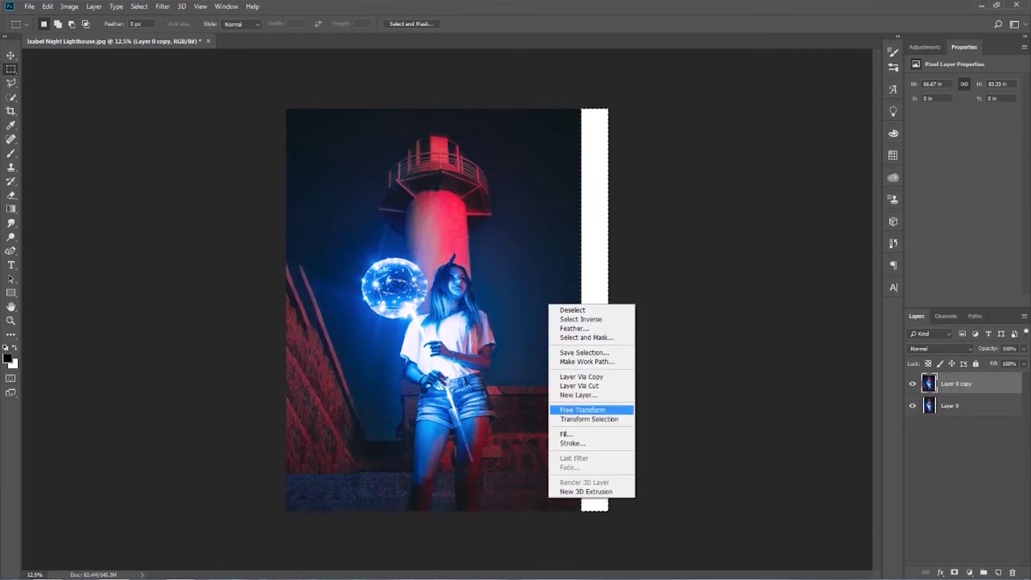
{"action": "left_click", "coordinate": [569, 434]}
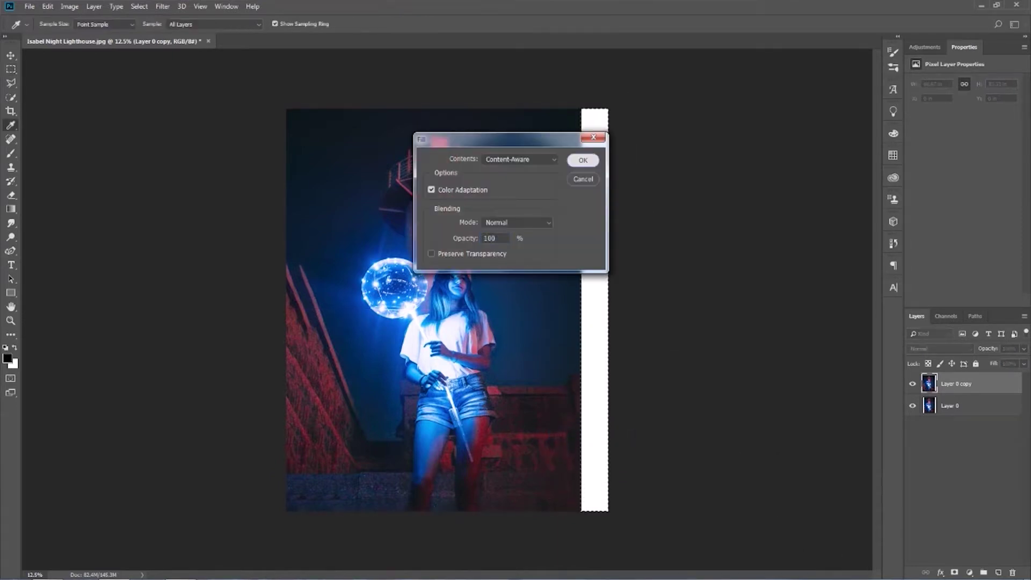
{"action": "key", "text": "Return"}
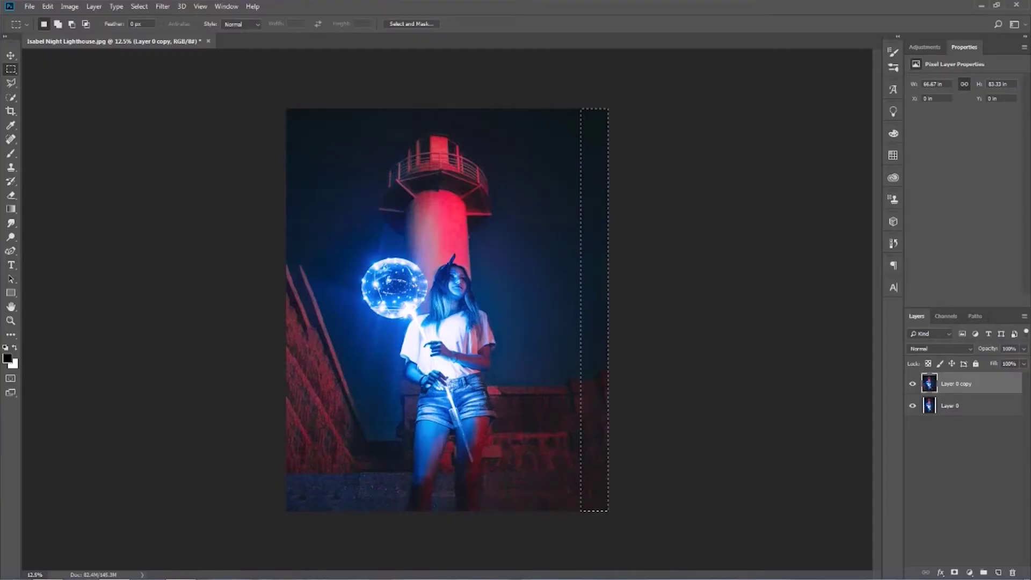
{"action": "right_click", "coordinate": [547, 311]}
{"action": "left_click", "coordinate": [562, 319]}
Use the Clone Stamp with an enlarged brush to remove the duplicated wall edge from the dark sky near the photo's left edge.
{"action": "scroll", "coordinate": [402, 316], "scroll_direction": "up", "scroll_amount": 1}
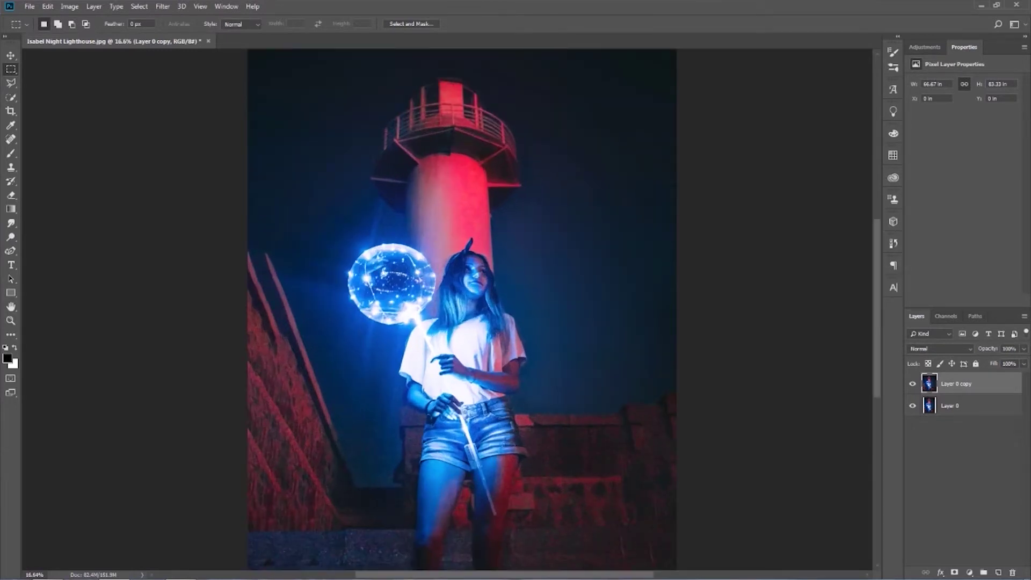
{"action": "scroll", "coordinate": [401, 316], "scroll_direction": "up", "scroll_amount": 3}
{"action": "key", "text": "s"}
{"action": "key", "text": "bracketright"}
{"action": "key", "text": "bracketright"}
{"action": "key", "text": "bracketright"}
{"action": "key", "text": "bracketright"}
{"action": "key", "text": "bracketright"}
{"action": "key", "text": "bracketright"}
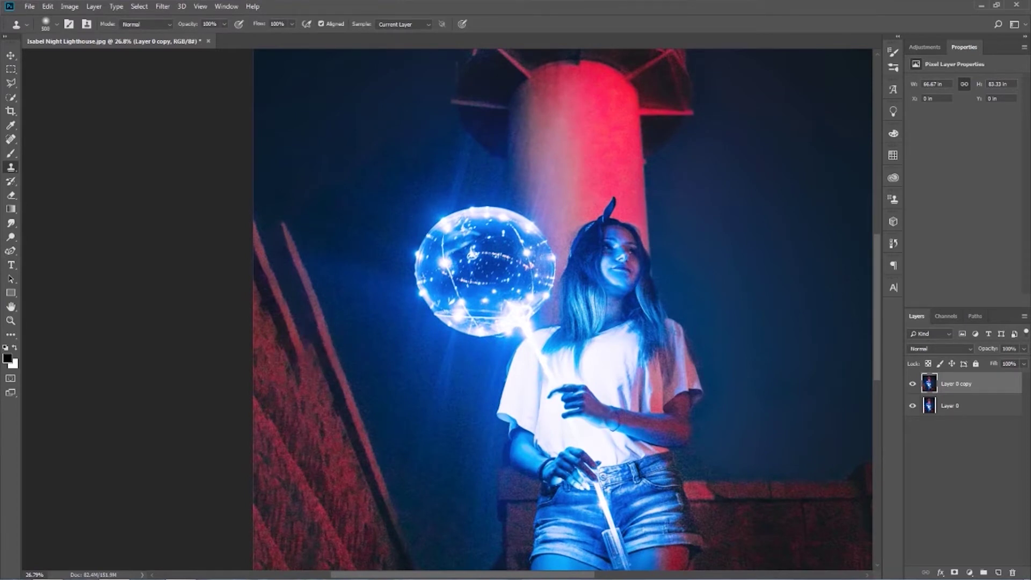
{"action": "mouse_move", "coordinate": [308, 341]}
{"action": "left_mouse_down"}
{"action": "mouse_move", "coordinate": [273, 280]}
{"action": "mouse_move", "coordinate": [260, 142]}
{"action": "left_mouse_up"}
{"action": "scroll", "coordinate": [332, 207], "scroll_direction": "down", "scroll_amount": 5}
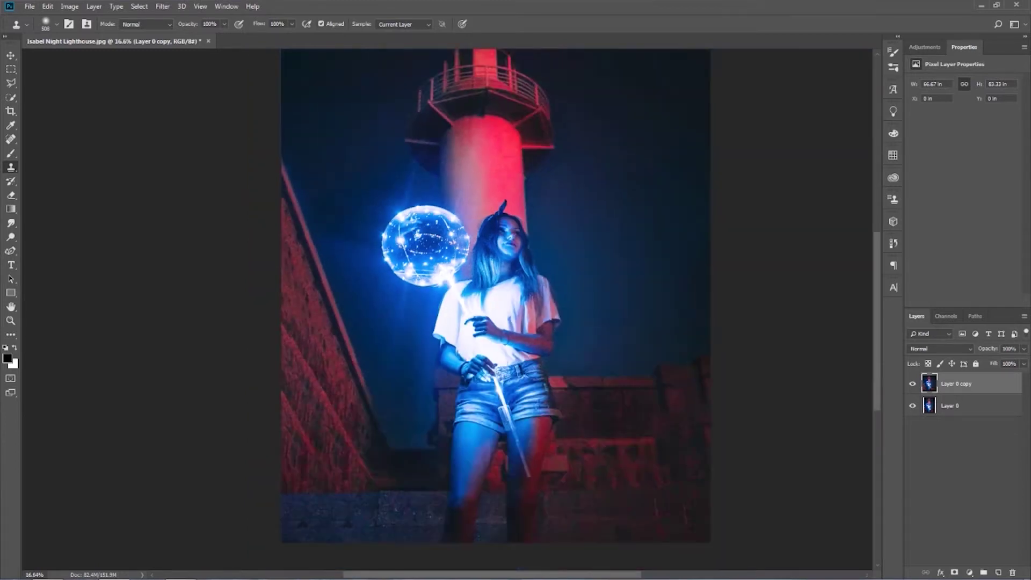
Toggle the edited lighthouse layer's visibility repeatedly to compare the filled version with the original underneath.
{"action": "key", "text": "z"}
{"action": "key", "text": "ctrl+plus"}
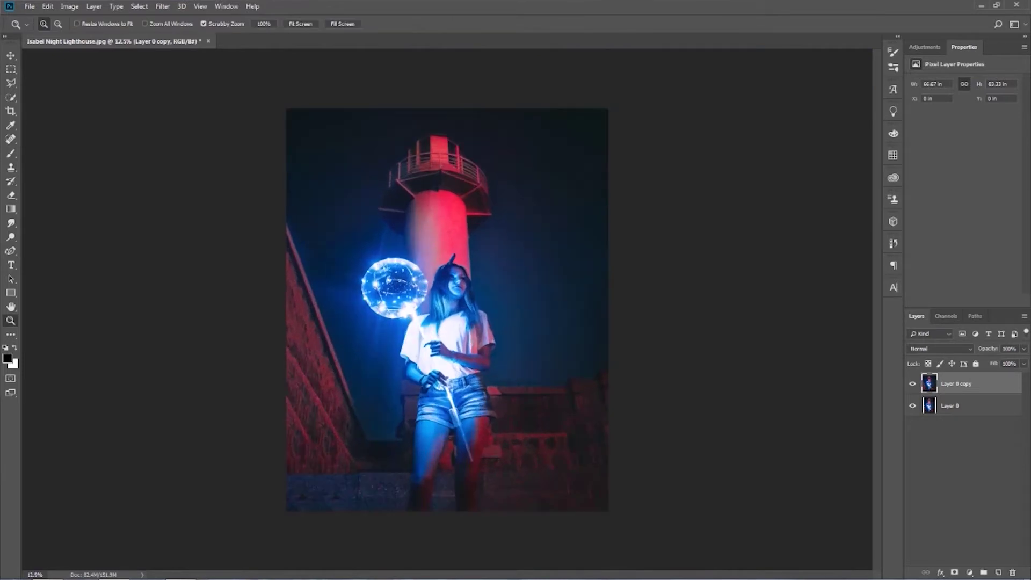
{"action": "key", "text": "ctrl+comma"}
{"action": "key", "text": "ctrl+comma"}
{"action": "key", "text": "ctrl+comma"}
{"action": "key", "text": "ctrl+comma"}
{"action": "key", "text": "ctrl+comma"}
{"action": "key", "text": "ctrl+comma"}
Preview the 4 : 5 crop frame on the filled lighthouse photo, cancel it, and call up Export As.
{"action": "key", "text": "c"}
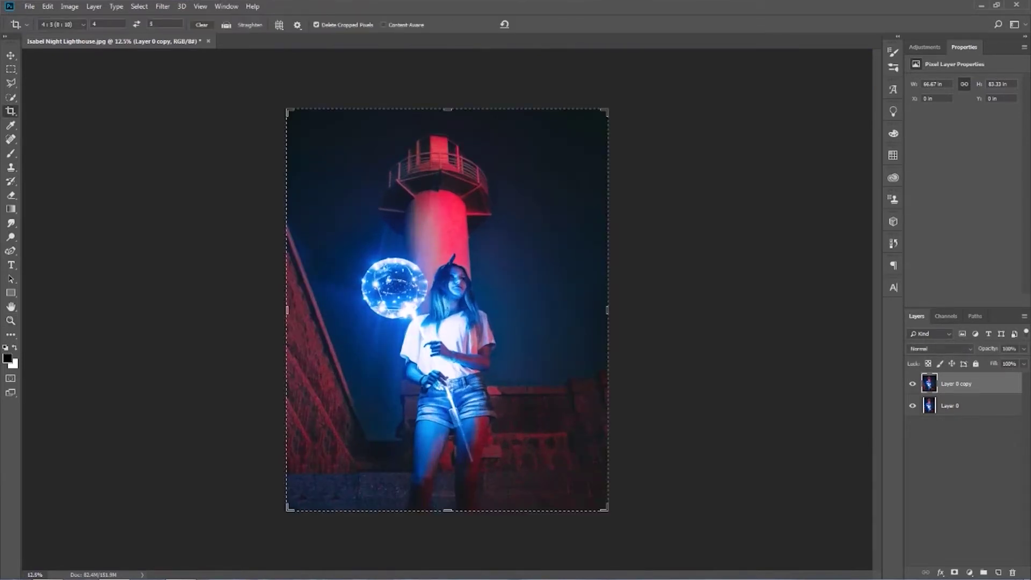
{"action": "key", "text": "Return"}
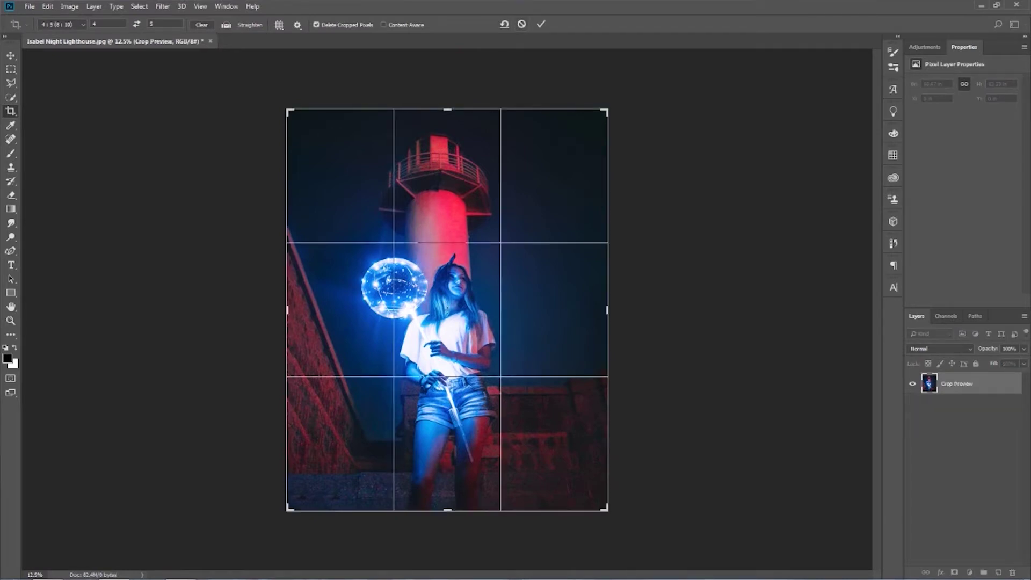
{"action": "key", "text": "Escape"}
{"action": "key", "text": "ctrl+alt+shift+w"}
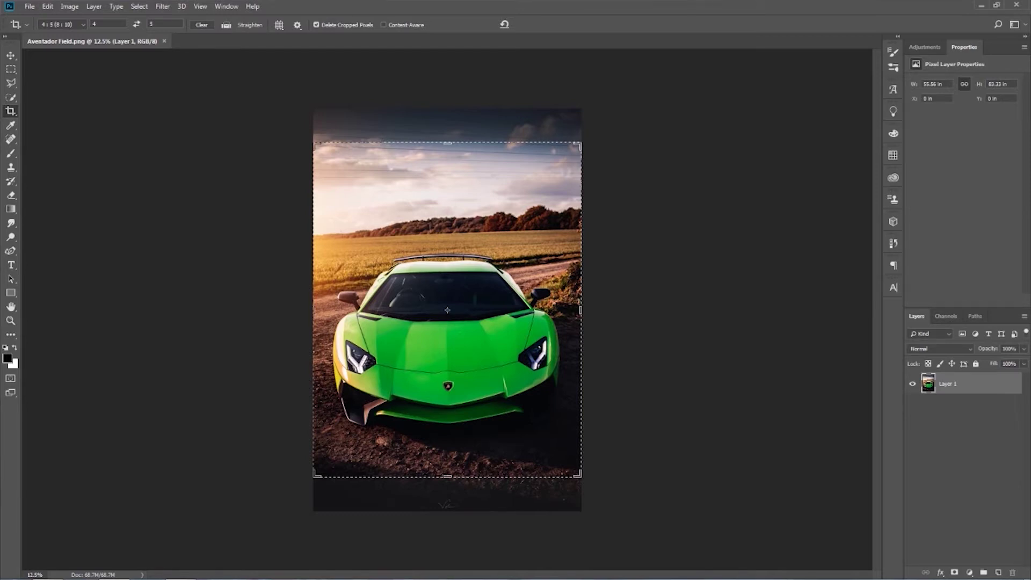
Preview the 4 : 5 crop frame on the Aventador Field photo and cancel it without cropping.
{"action": "key", "text": "Return"}
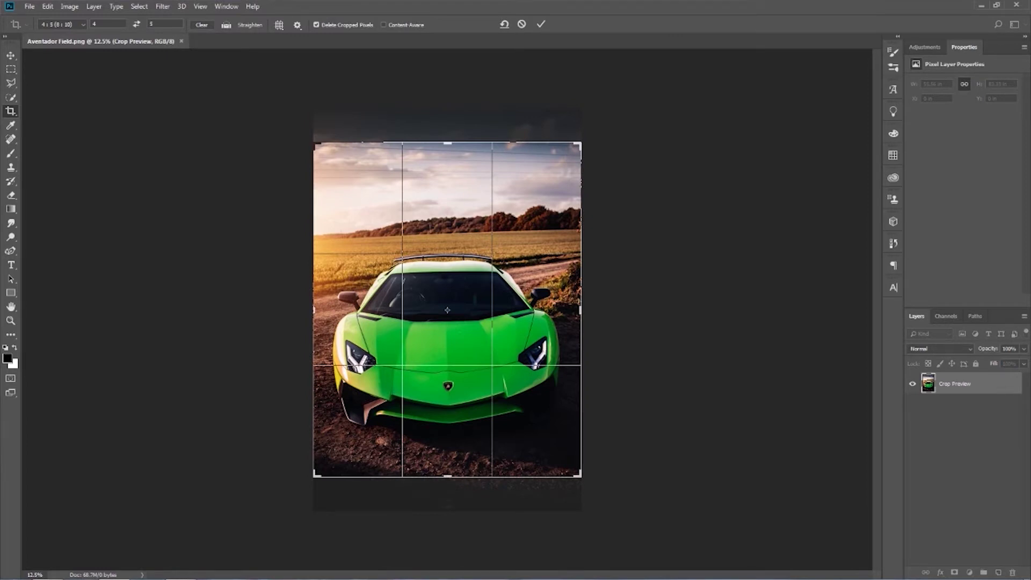
{"action": "key", "text": "Escape"}
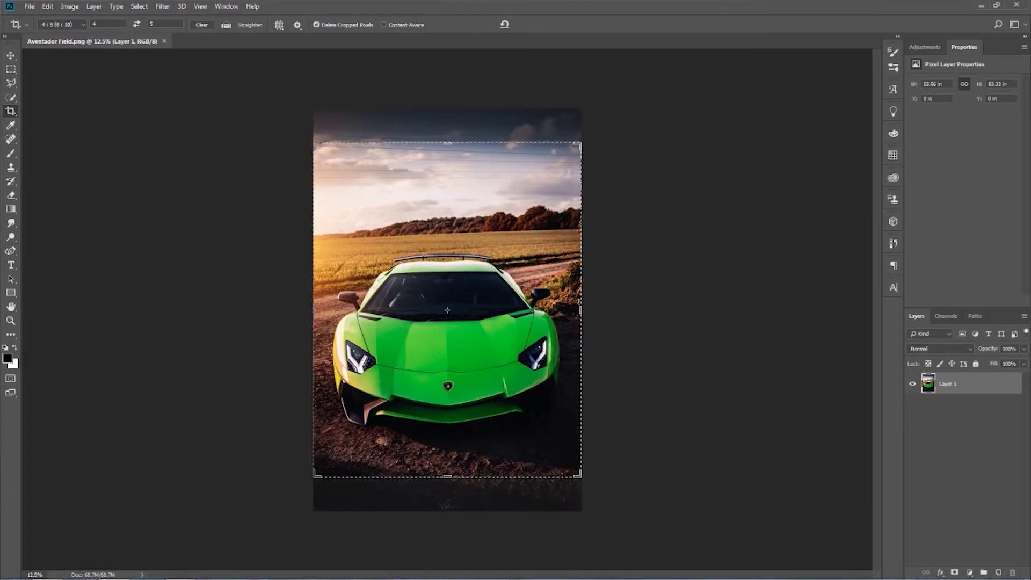
Select the upper band of sky across the full width of the car photo and copy it to a new layer.
{"action": "key", "text": "z"}
{"action": "key", "text": "m"}
{"action": "left_click_drag", "start_coordinate": [314, 103], "coordinate": [636, 191]}
{"action": "right_click", "coordinate": [535, 152]}
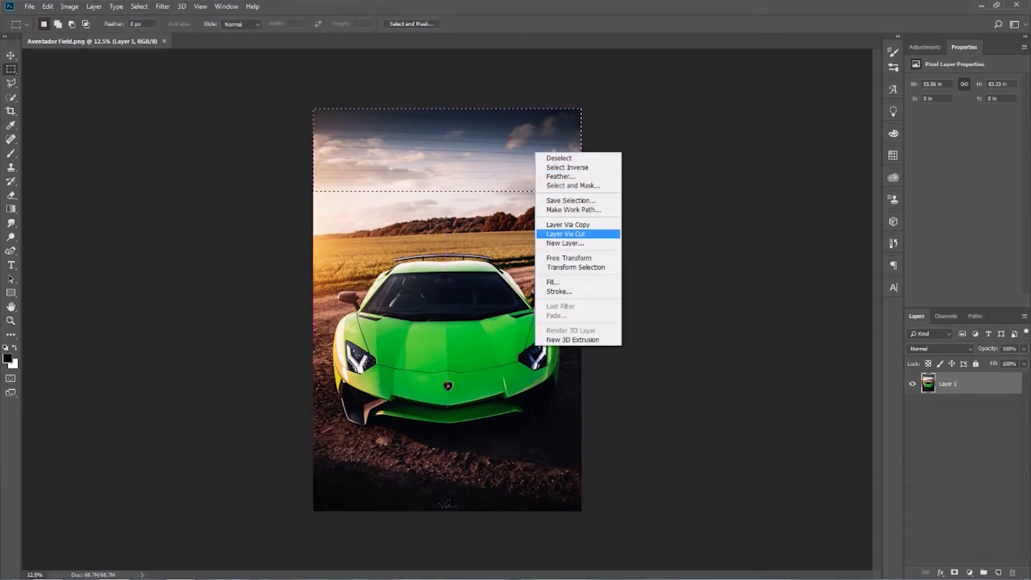
{"action": "left_click", "coordinate": [568, 224]}
Move the copied sky layer down about 8 in, so its lower edge reaches the field's horizon.
{"action": "key", "text": "ctrl+t"}
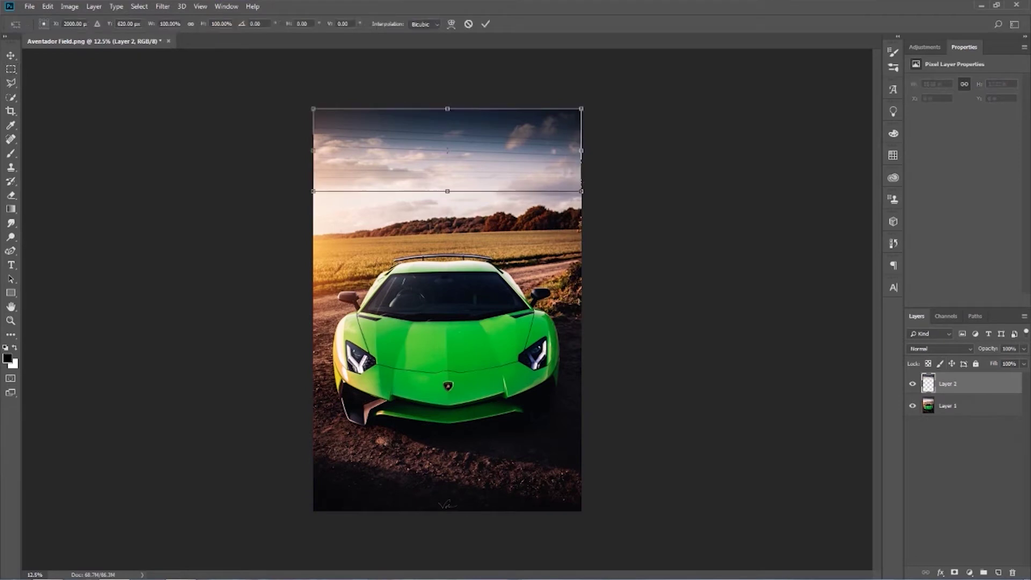
{"action": "left_click_drag", "start_coordinate": [476, 123], "coordinate": [479, 167]}
{"action": "key", "text": "Return"}
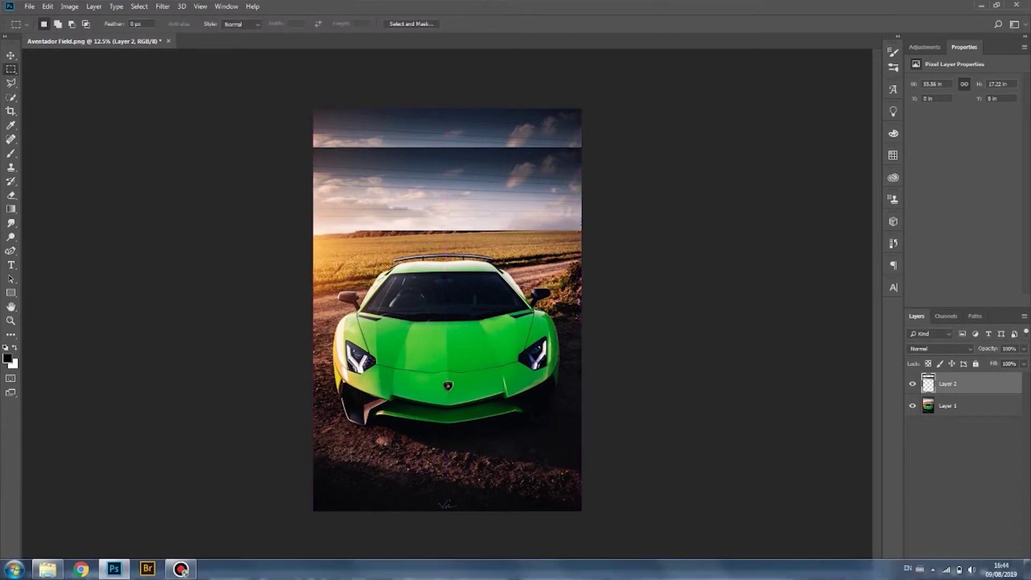
Crop the car photo to 4 : 5 and move the copied sky layer up flush with the canvas's upper edge.
{"action": "key", "text": "c"}
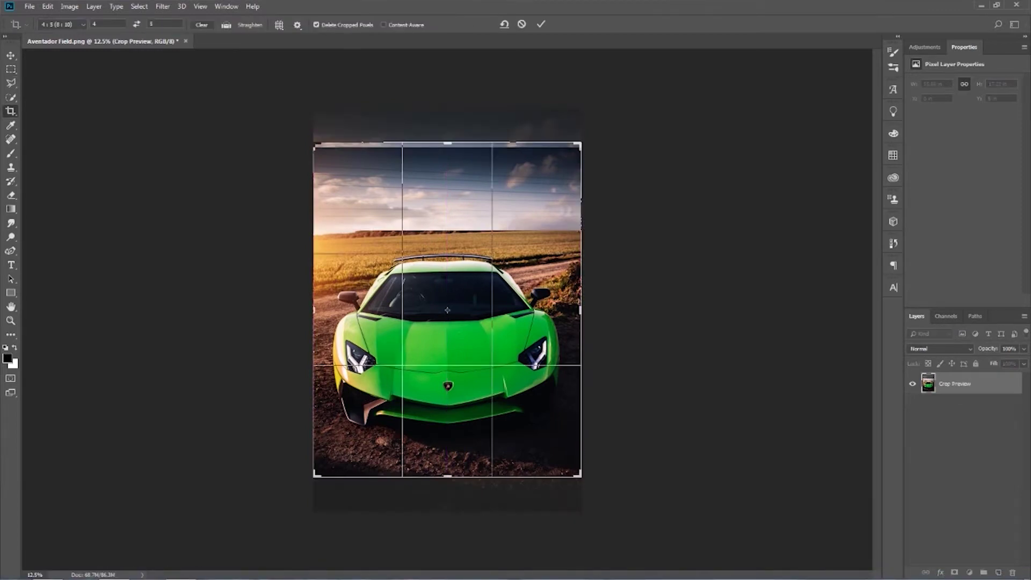
{"action": "key", "text": "Return"}
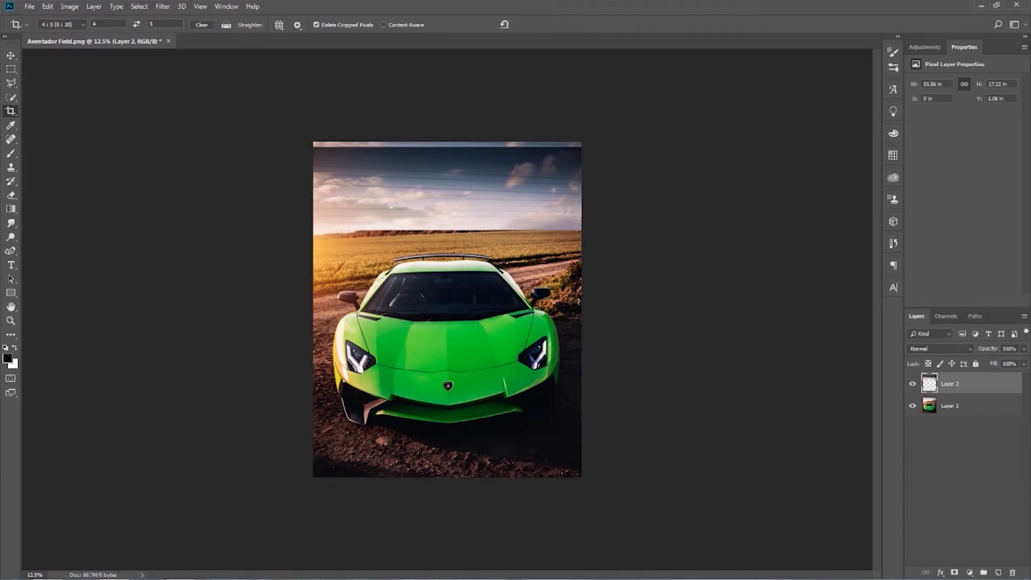
{"action": "key", "text": "ctrl+t"}
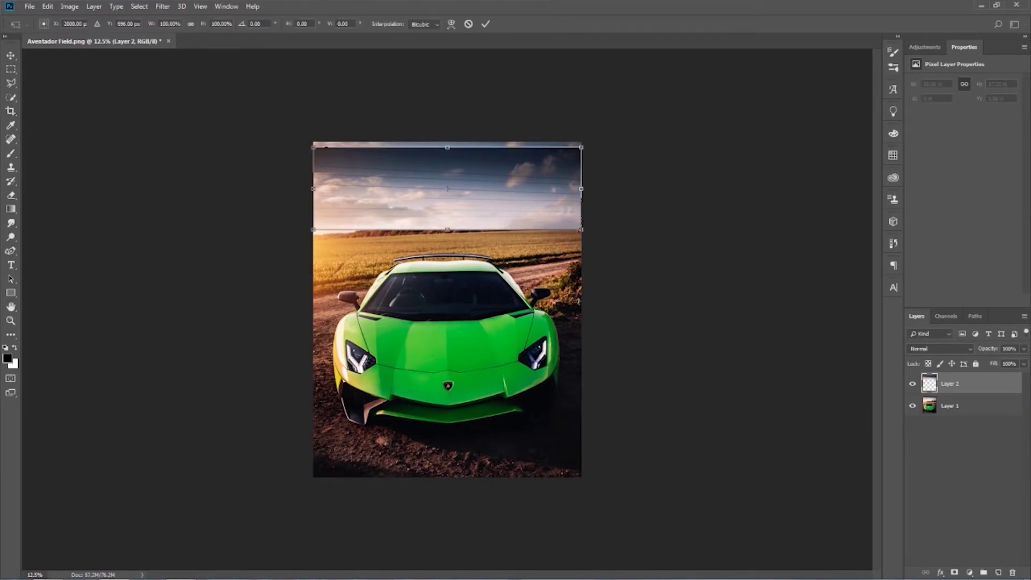
{"action": "left_click_drag", "start_coordinate": [453, 202], "coordinate": [453, 197]}
{"action": "key", "text": "Return"}
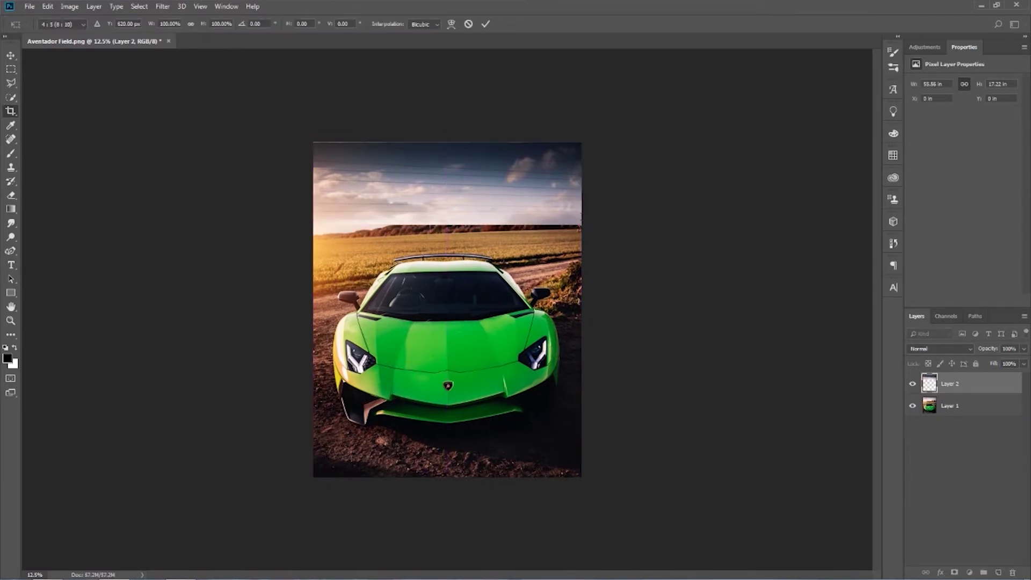
Add a layer mask to the copied sky layer and brush along the horizon to bring back the tree line below.
{"action": "left_click", "coordinate": [954, 572]}
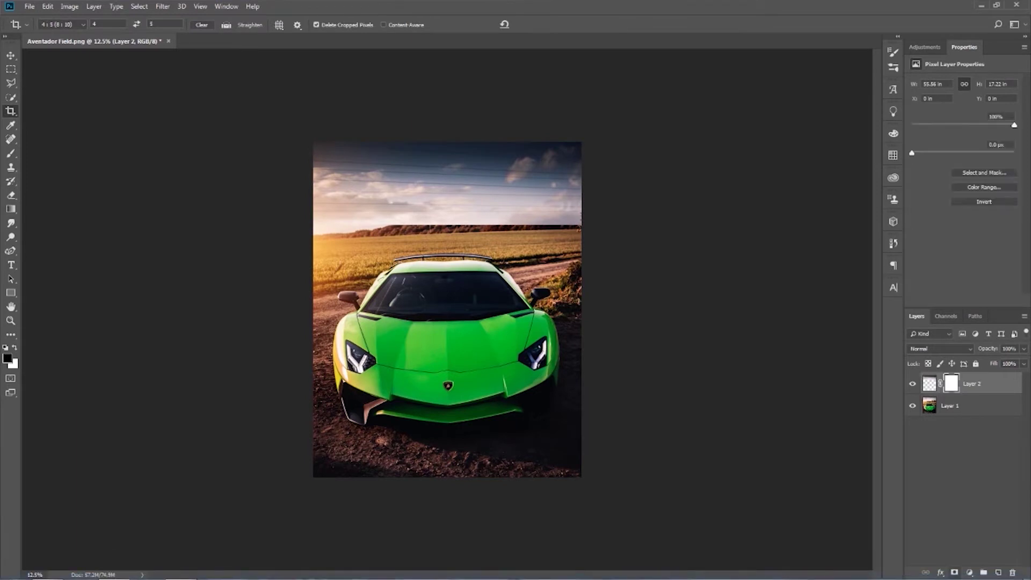
{"action": "key", "text": "b"}
{"action": "mouse_move", "coordinate": [397, 224]}
{"action": "left_mouse_down"}
{"action": "mouse_move", "coordinate": [562, 214]}
{"action": "mouse_move", "coordinate": [409, 221]}
{"action": "left_mouse_up"}
{"action": "key", "text": "z"}
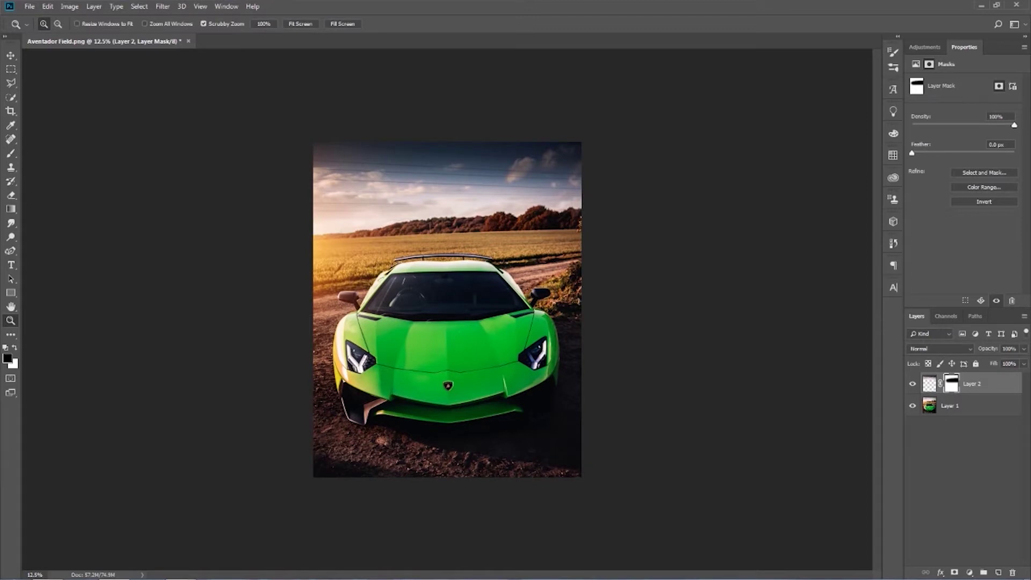
{"action": "key", "text": "ctrl+comma"}
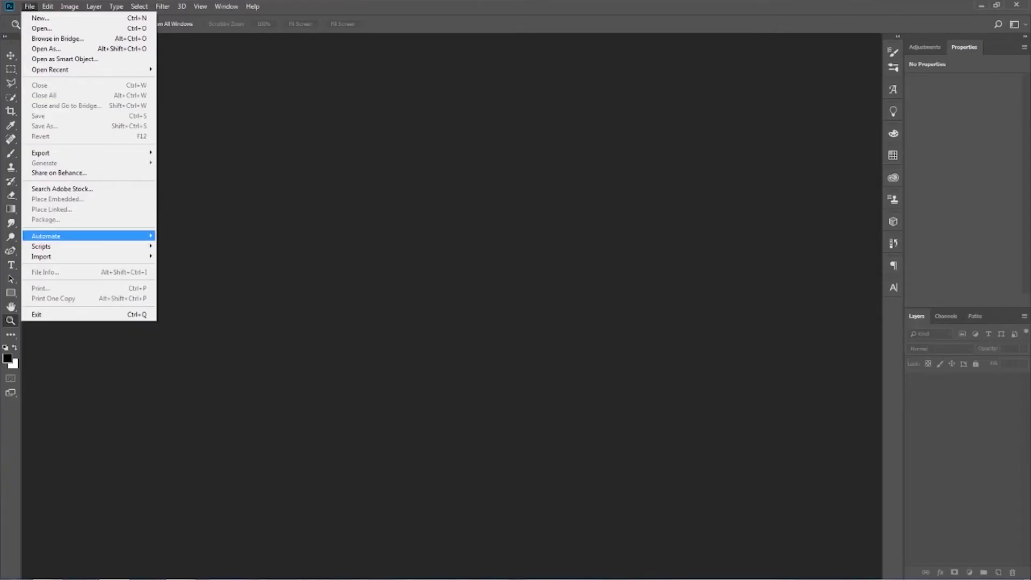
Run Photomerge on IMG_0129, IMG_0130, IMG_0131 and IMG_0132 with the Reposition layout and image blending on.
{"action": "left_click", "coordinate": [177, 345]}
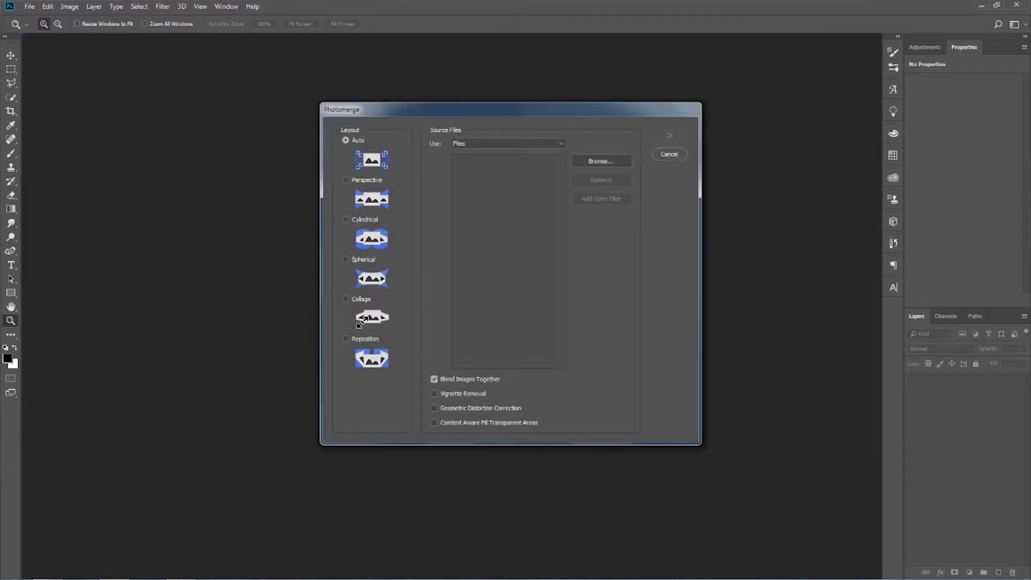
{"action": "left_click", "coordinate": [346, 338]}
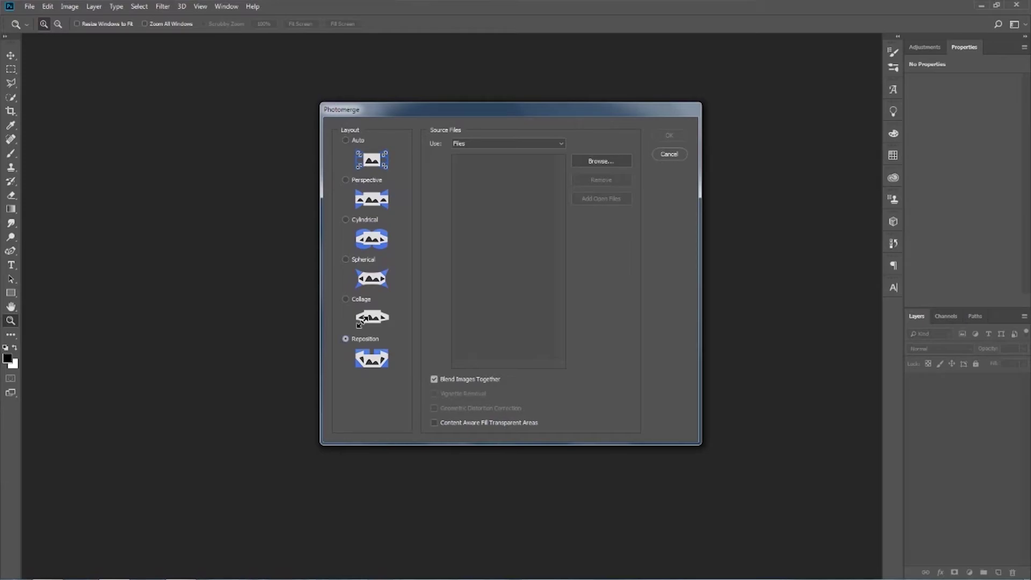
{"action": "left_click", "coordinate": [601, 161]}
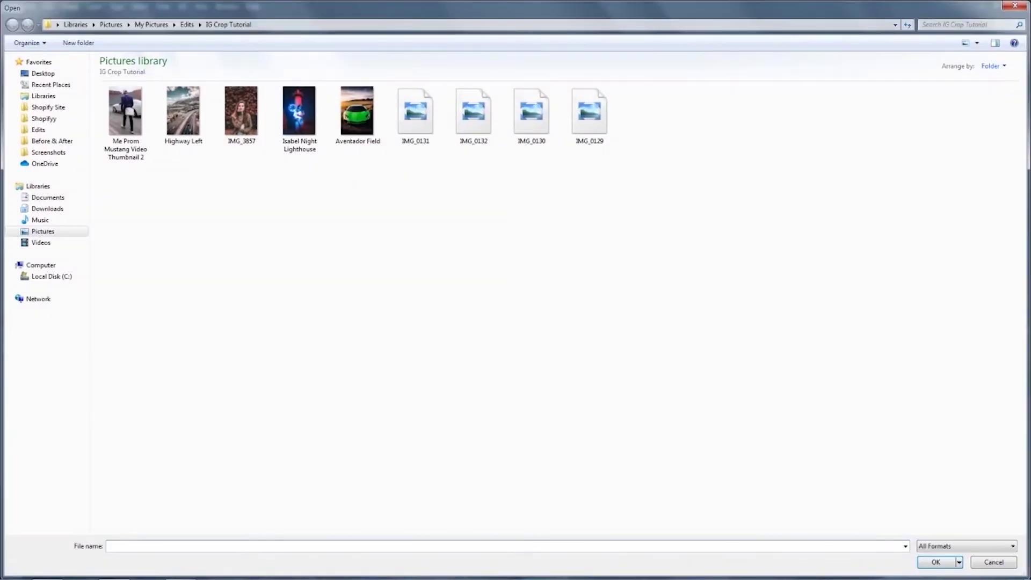
{"action": "left_click_drag", "start_coordinate": [406, 188], "coordinate": [613, 128]}
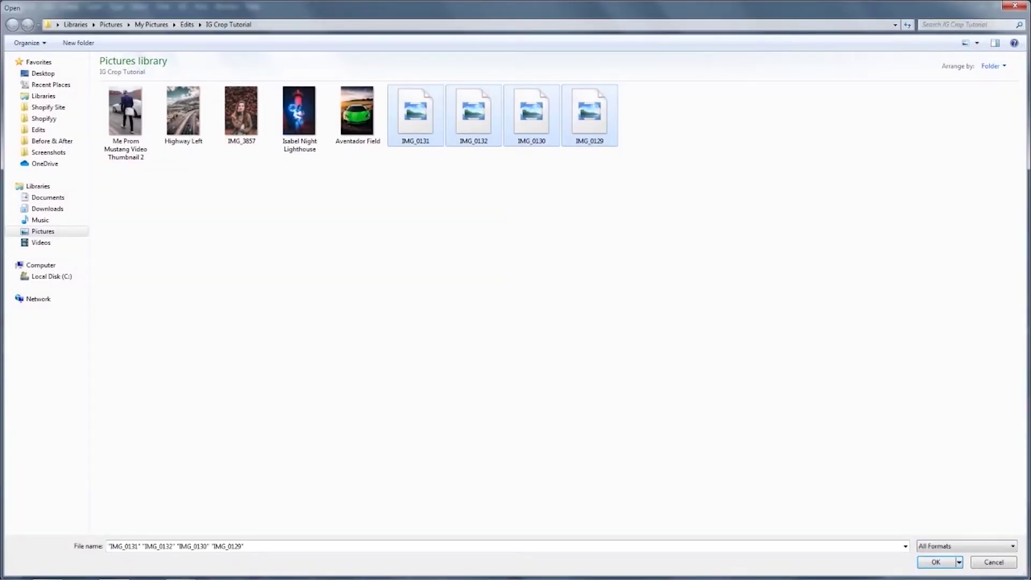
{"action": "left_click", "coordinate": [936, 562]}
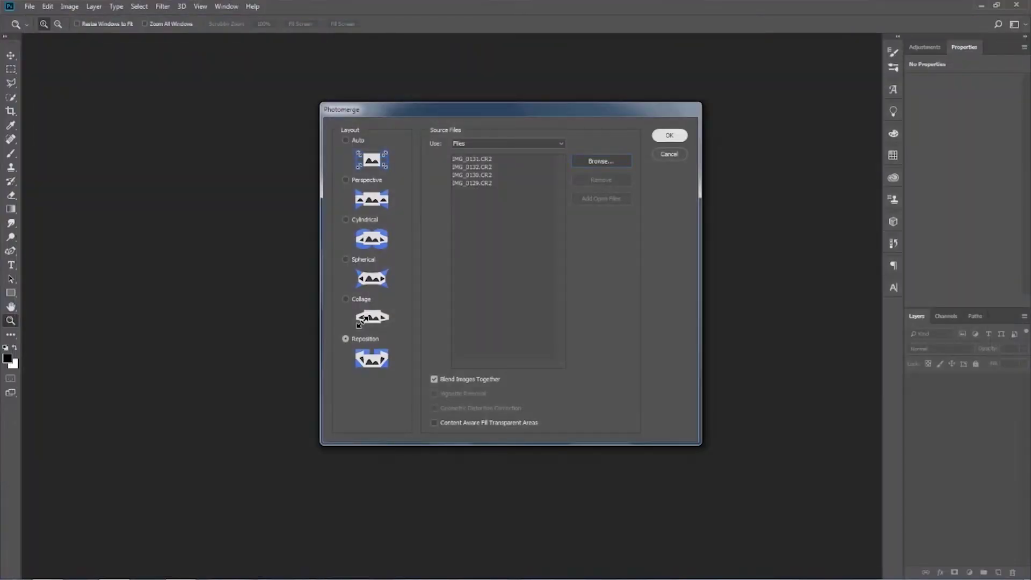
{"action": "left_click", "coordinate": [669, 137]}
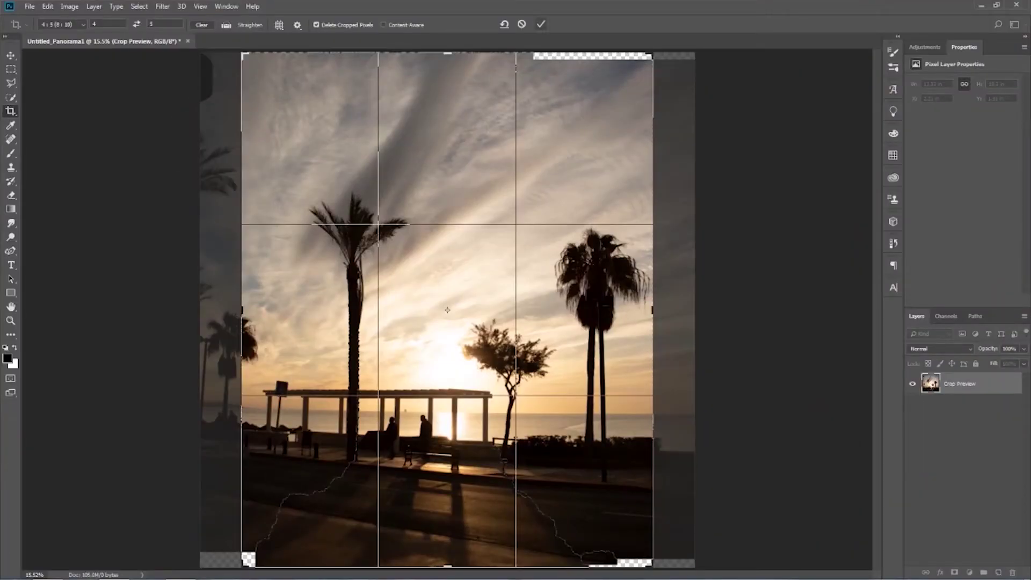
Crop the palm tree panorama to 4 : 5 and merge copies of its four image layers into a new layer.
{"action": "left_click", "coordinate": [541, 24]}
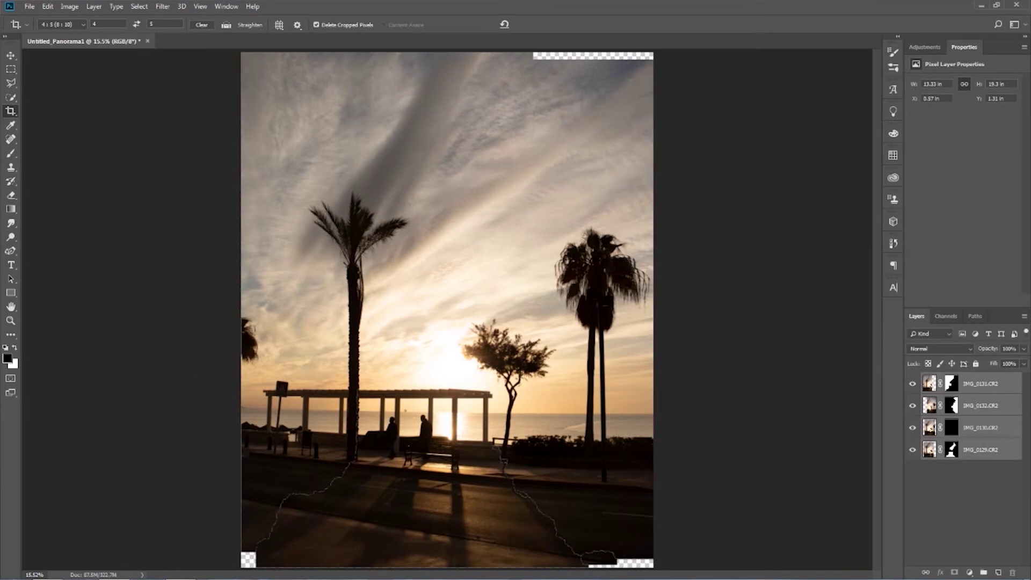
{"action": "key", "text": "z"}
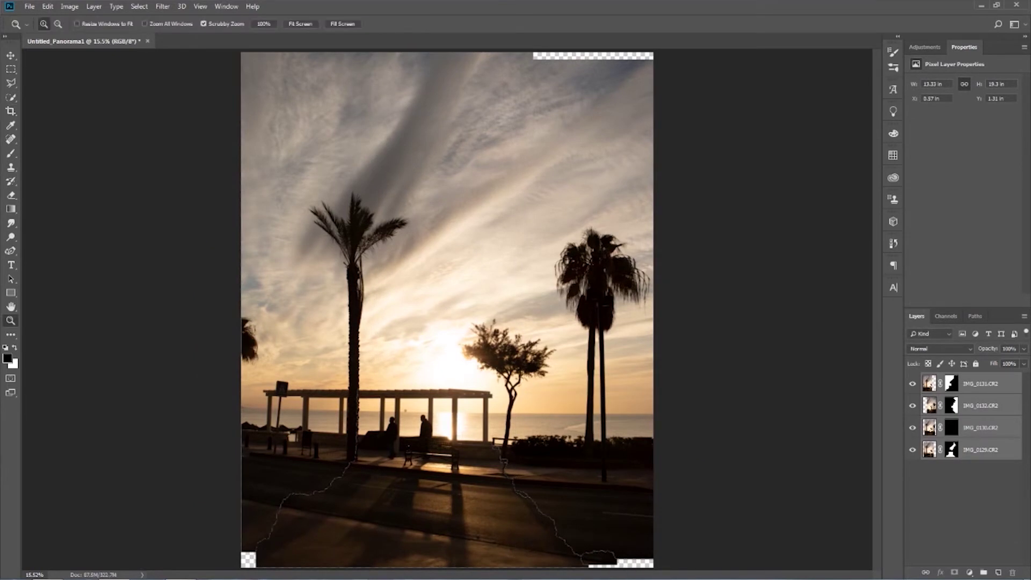
{"action": "key", "text": "ctrl+minus"}
{"action": "key", "text": "ctrl+plus"}
{"action": "scroll", "coordinate": [446, 310], "scroll_direction": "down", "scroll_amount": 1}
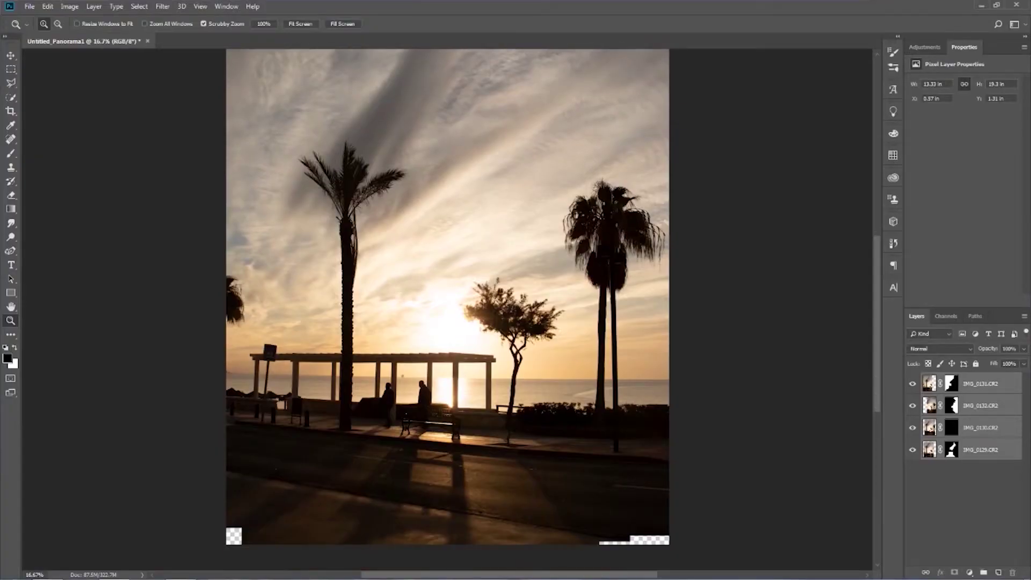
{"action": "scroll", "coordinate": [448, 310], "scroll_direction": "up", "scroll_amount": 2}
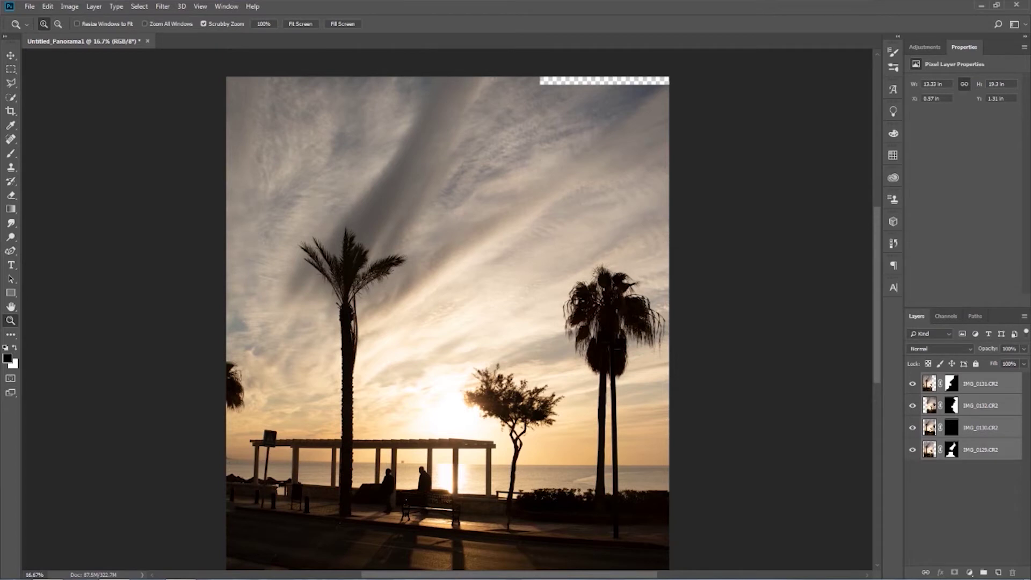
{"action": "key", "text": "ctrl+alt+shift+e"}
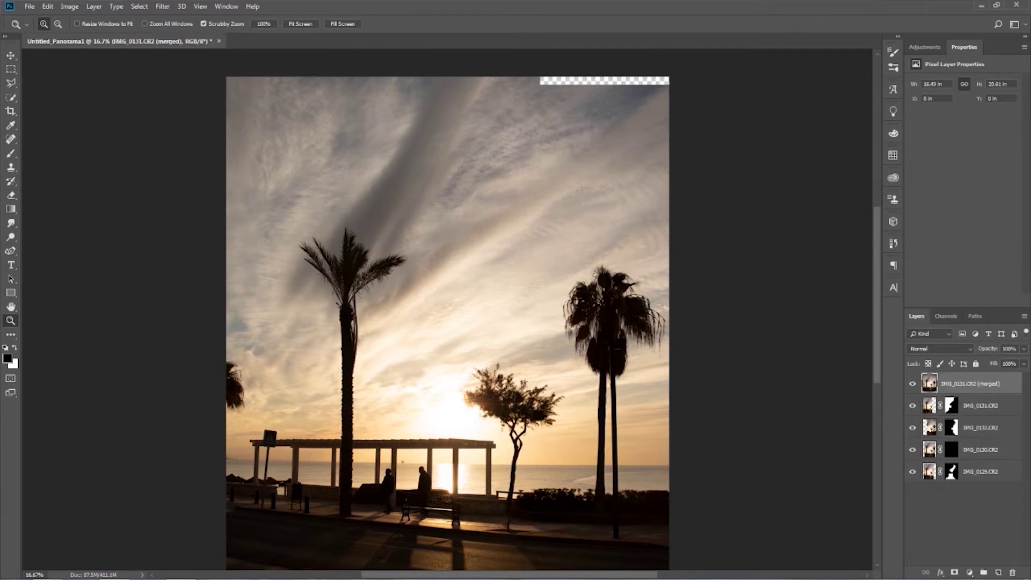
Fill the transparent strip at the sky's upper right corner with Content-Aware fill and clear the selection.
{"action": "key", "text": "m"}
{"action": "left_click_drag", "start_coordinate": [539, 76], "coordinate": [670, 88]}
{"action": "right_click", "coordinate": [630, 118]}
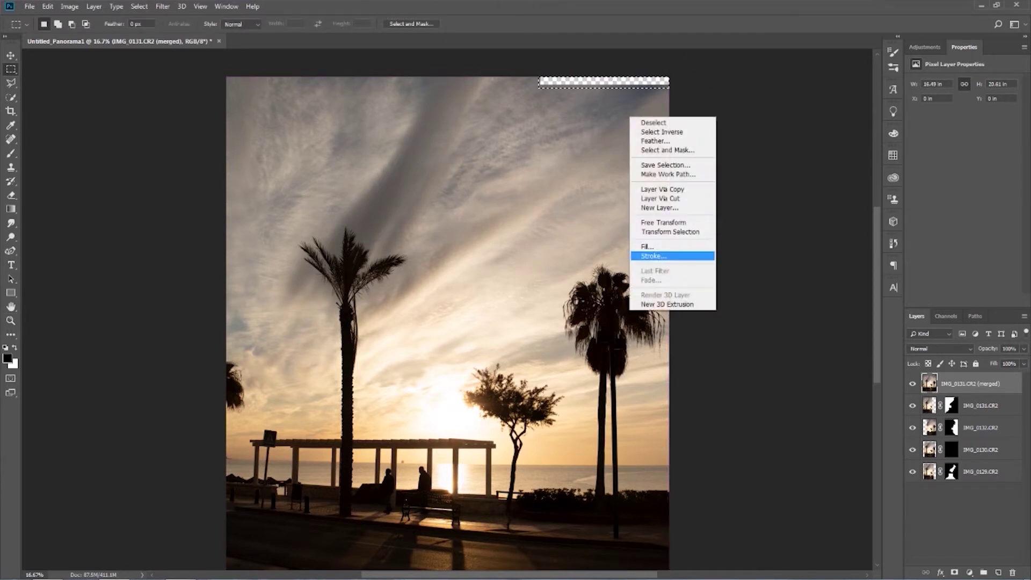
{"action": "left_click", "coordinate": [672, 246]}
{"action": "key", "text": "Return"}
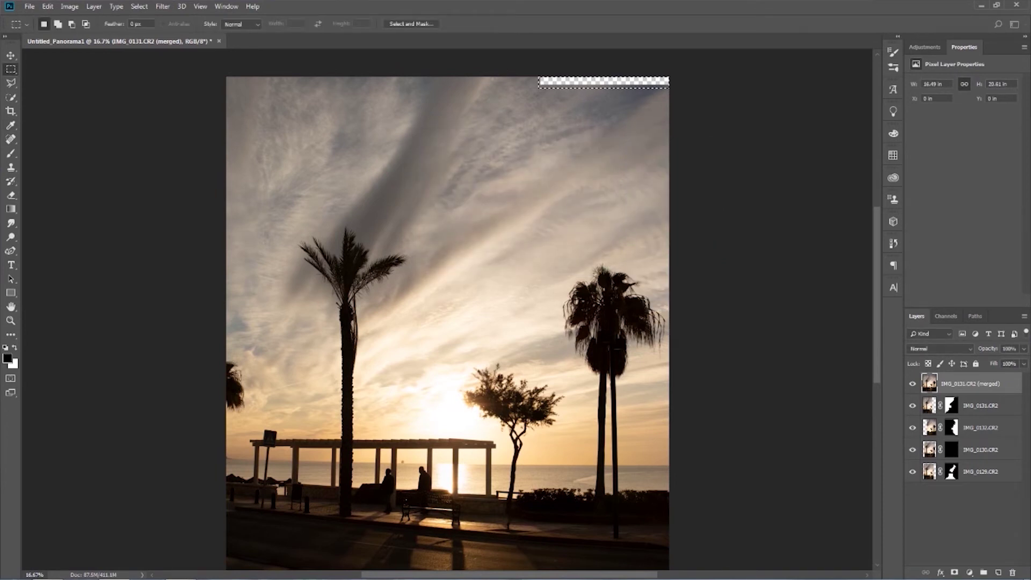
{"action": "right_click", "coordinate": [602, 163]}
{"action": "left_click", "coordinate": [618, 168]}
Fill the transparent patch in the panorama's lower left corner with Content-Aware fill and clear the selection.
{"action": "scroll", "coordinate": [448, 309], "scroll_direction": "down", "scroll_amount": 3}
{"action": "scroll", "coordinate": [447, 310], "scroll_direction": "down", "scroll_amount": 2}
{"action": "mouse_move", "coordinate": [227, 482]}
{"action": "left_mouse_down"}
{"action": "mouse_move", "coordinate": [244, 485]}
{"action": "mouse_move", "coordinate": [244, 502]}
{"action": "left_mouse_up"}
{"action": "right_click", "coordinate": [252, 486]}
{"action": "left_click", "coordinate": [274, 422]}
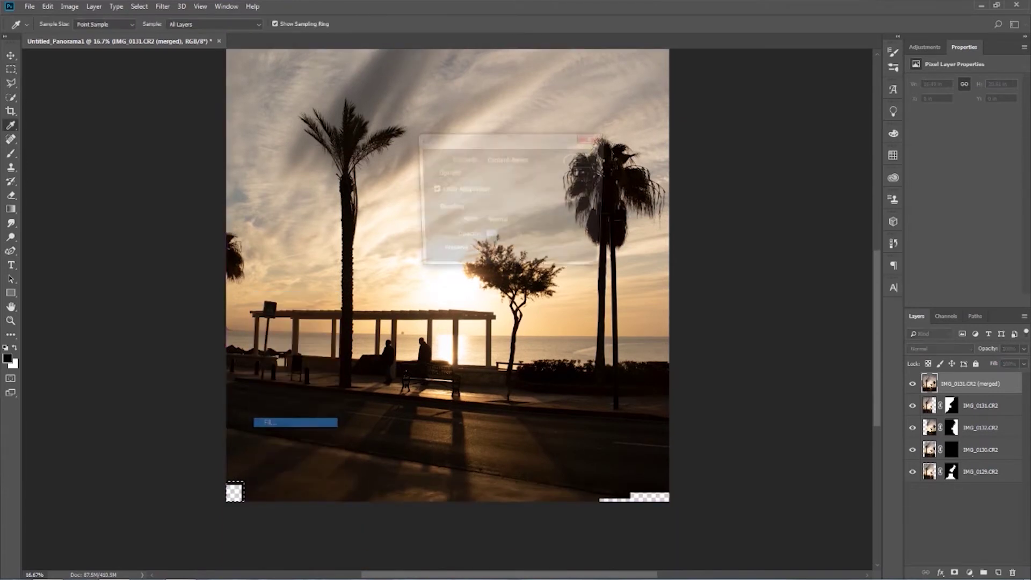
{"action": "key", "text": "Return"}
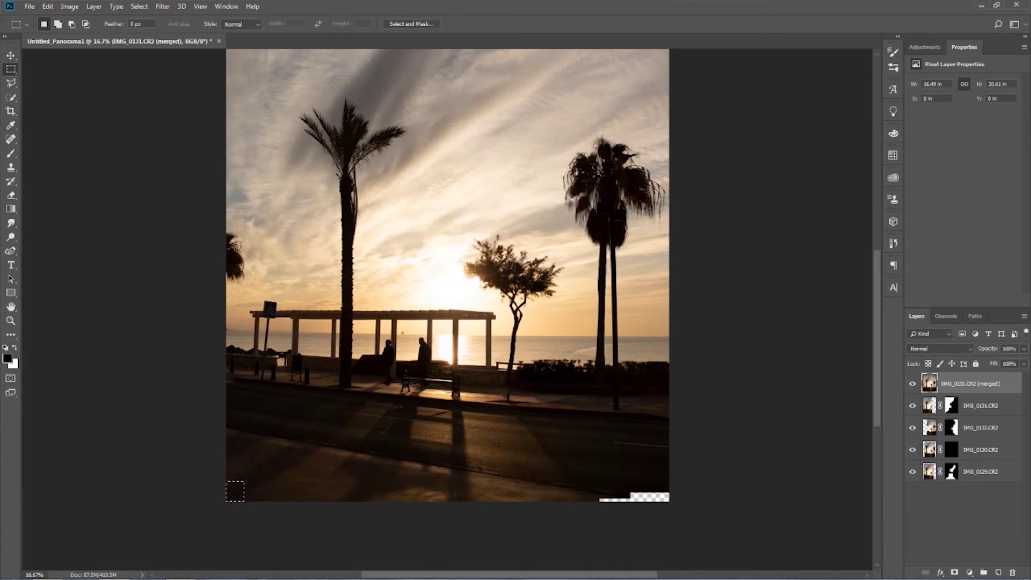
{"action": "right_click", "coordinate": [441, 199]}
{"action": "left_click", "coordinate": [462, 202]}
Fill the transparent gap in the panorama's lower right corner using Content-Aware at 100% opacity and clear the selection.
{"action": "left_click_drag", "start_coordinate": [598, 488], "coordinate": [746, 497]}
{"action": "key", "text": "ctrl+d"}
{"action": "left_click_drag", "start_coordinate": [675, 487], "coordinate": [595, 502]}
{"action": "right_click", "coordinate": [619, 453]}
{"action": "left_click", "coordinate": [637, 386]}
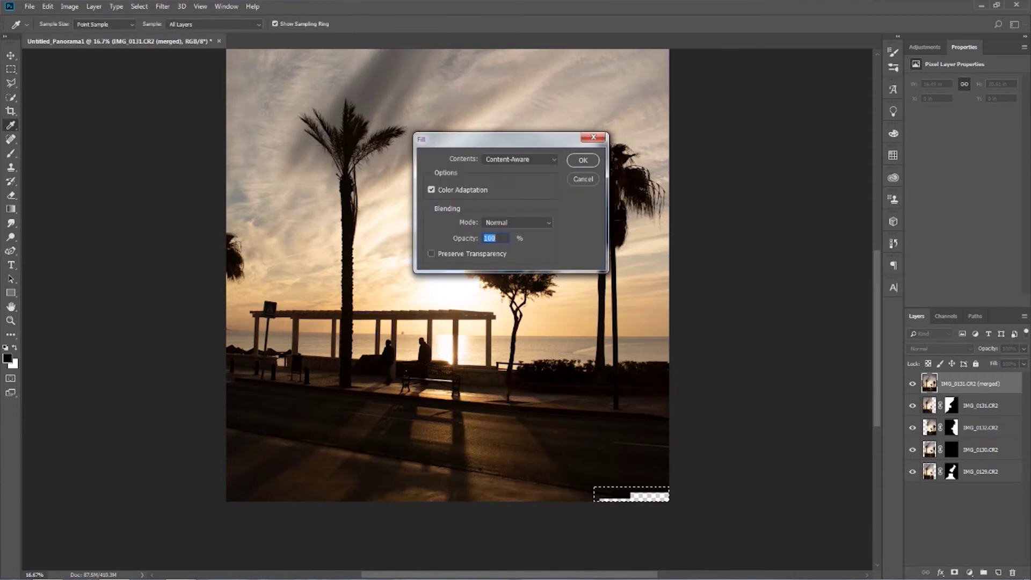
{"action": "key", "text": "Return"}
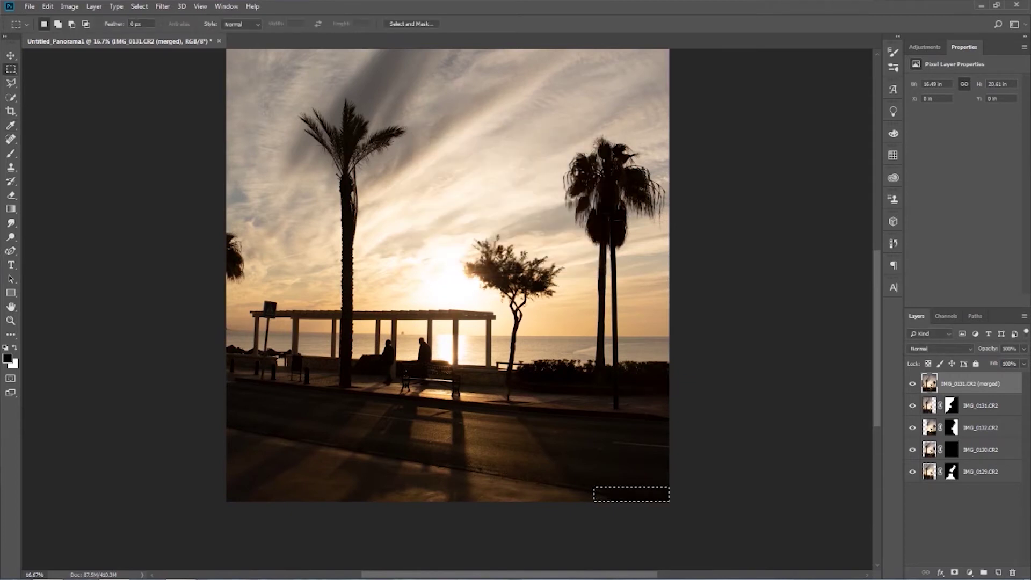
{"action": "scroll", "coordinate": [513, 231], "scroll_direction": "up", "scroll_amount": 2}
{"action": "right_click", "coordinate": [514, 231]}
{"action": "left_click", "coordinate": [538, 236]}
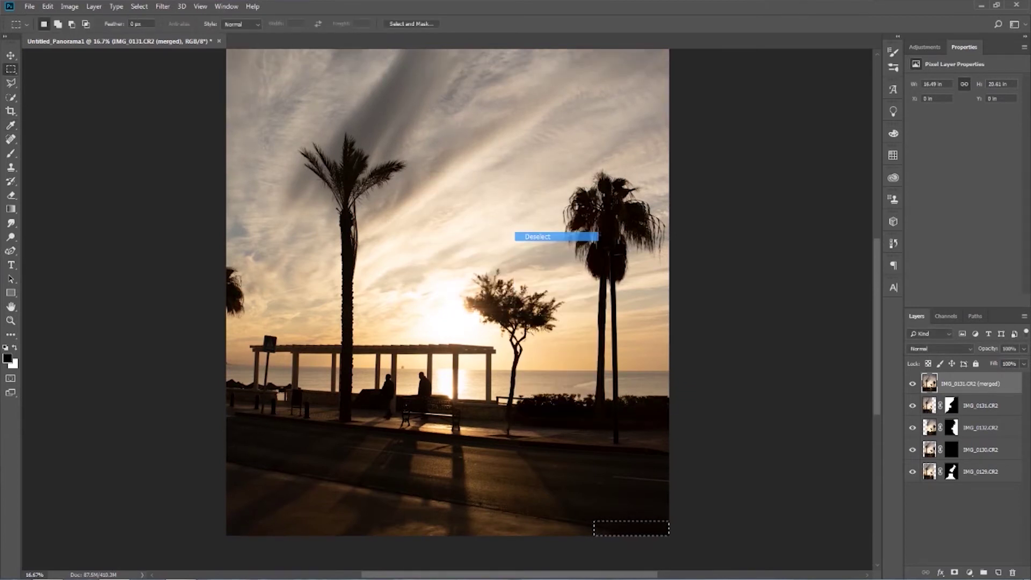
{"action": "scroll", "coordinate": [537, 236], "scroll_direction": "down", "scroll_amount": 4}
{"action": "scroll", "coordinate": [538, 236], "scroll_direction": "up", "scroll_amount": 2}
{"action": "key", "text": "z"}
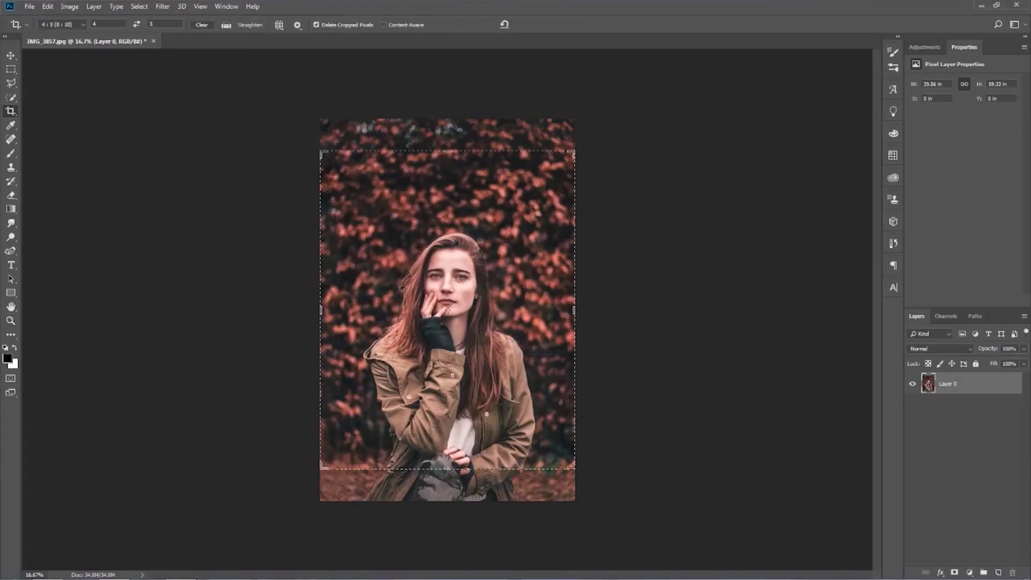
Extend the IMG_3857 canvas to 4 : 5 around the portrait's full height, leaving equal empty strips on both sides.
{"action": "left_click", "coordinate": [572, 467]}
{"action": "left_click_drag", "start_coordinate": [574, 152], "coordinate": [600, 118]}
{"action": "key", "text": "Return"}
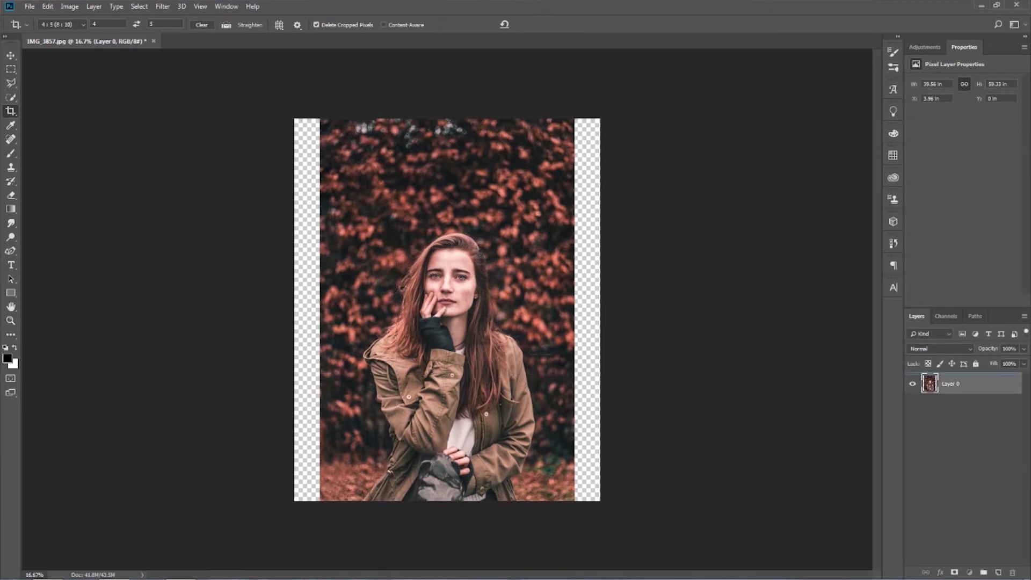
Duplicate the portrait layer beneath the original and stretch the copy to the full canvas width, about 47.47 in.
{"action": "key", "text": "ctrl+j"}
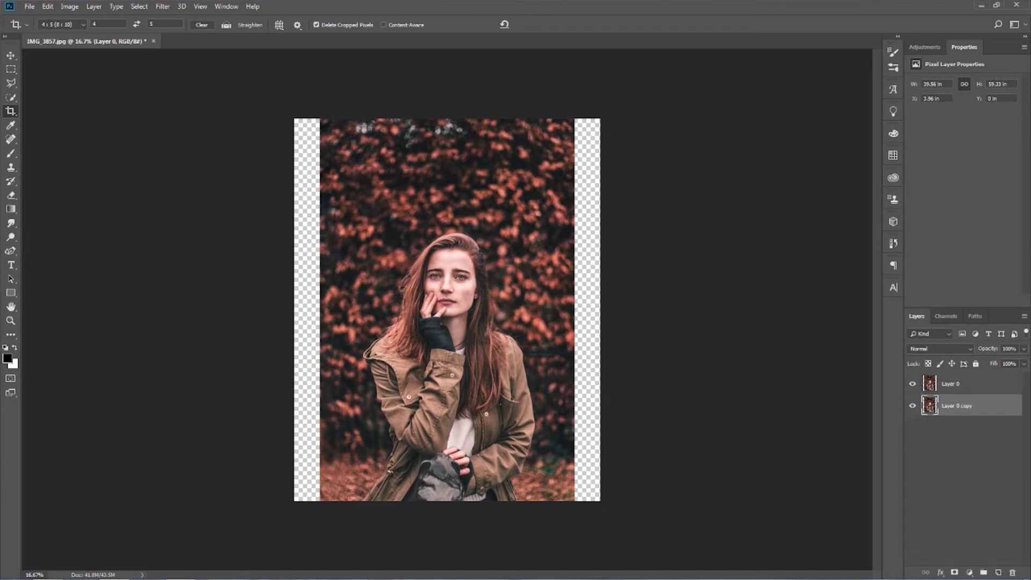
{"action": "key", "text": "ctrl+t"}
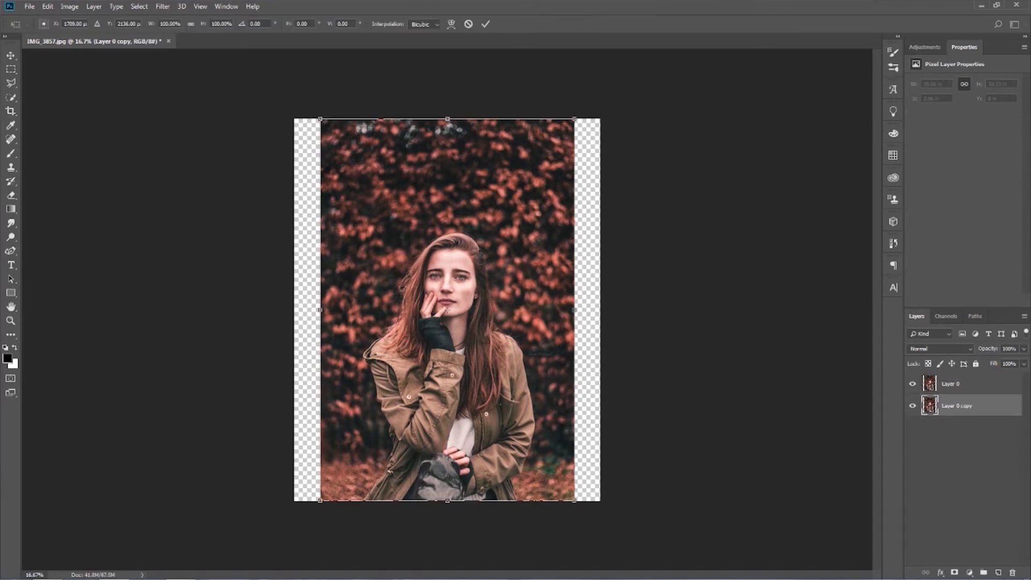
{"action": "left_click_drag", "start_coordinate": [575, 310], "coordinate": [600, 310]}
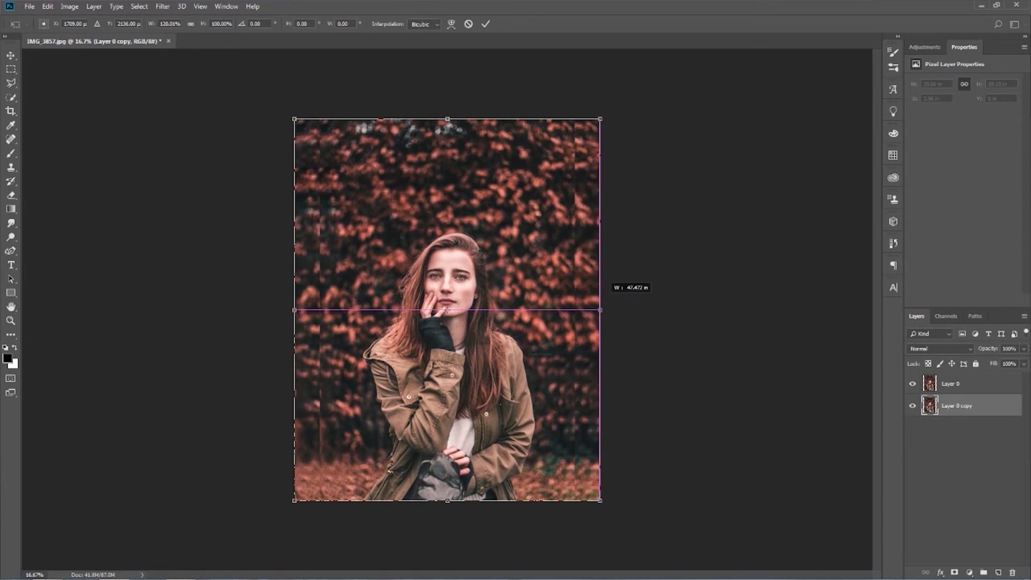
{"action": "key", "text": "Return"}
{"action": "key", "text": "c"}
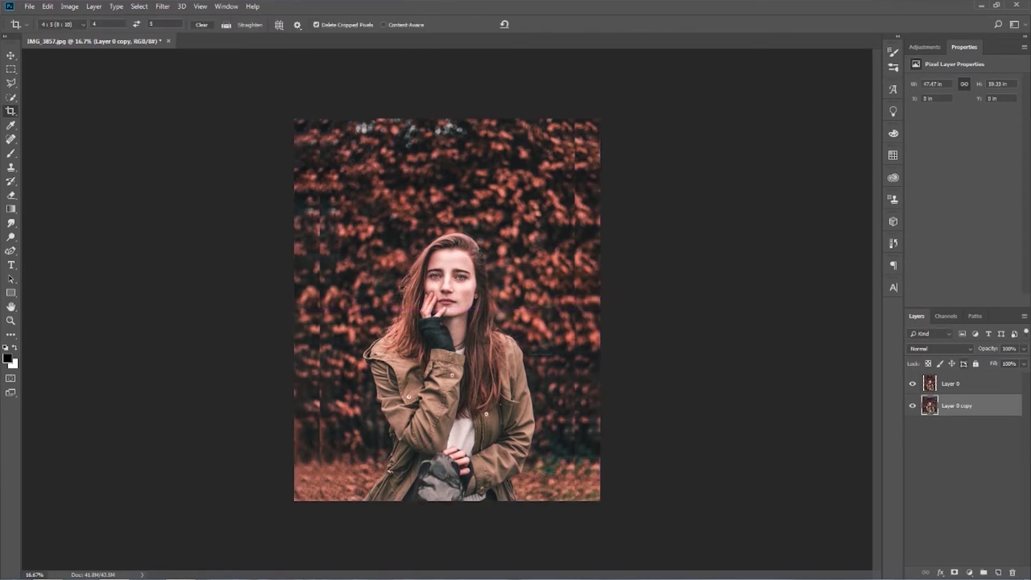
Add a layer mask to Layer 0 and set up a Soft Round brush of about 890 px.
{"action": "left_click", "coordinate": [957, 384]}
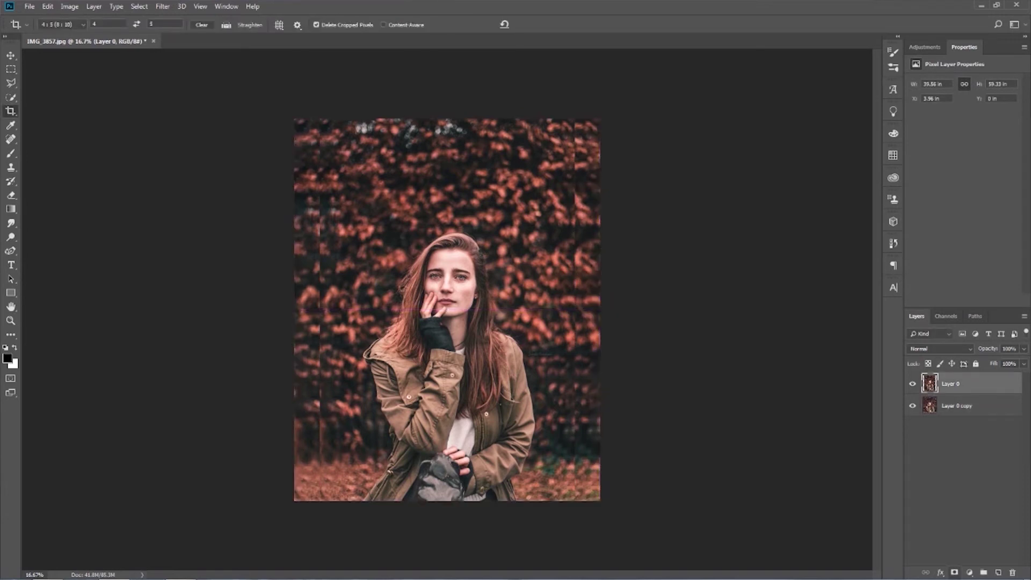
{"action": "left_click", "coordinate": [955, 572]}
{"action": "key", "text": "b"}
{"action": "left_click_drag", "start_coordinate": [578, 184], "coordinate": [556, 185]}
{"action": "right_click", "coordinate": [595, 155]}
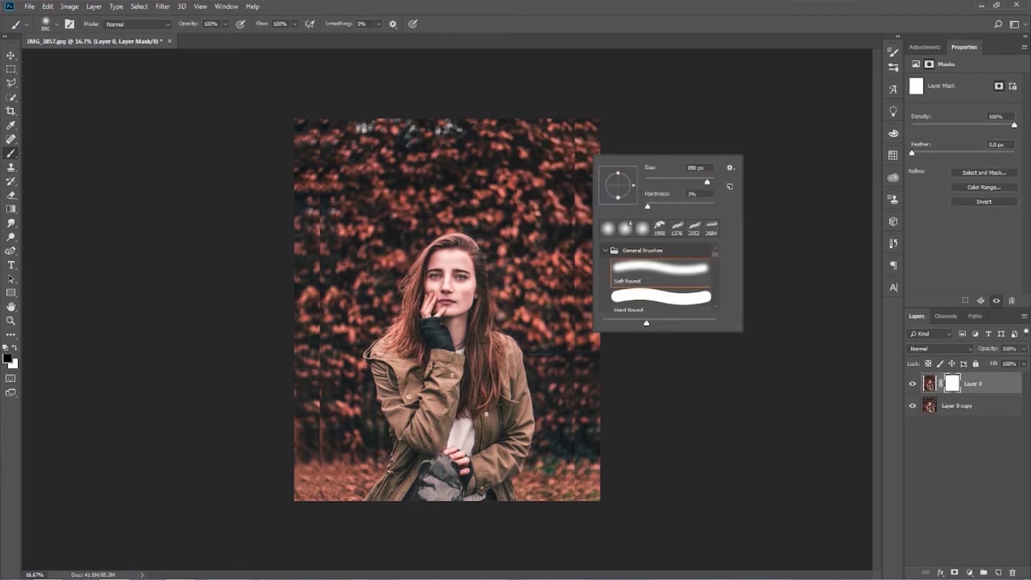
{"action": "key", "text": "Return"}
Paint black on Layer 0's mask along both side seams to blend the portrait into the stretched copy, redoing the first right-side stroke.
{"action": "left_click_drag", "start_coordinate": [585, 124], "coordinate": [583, 467]}
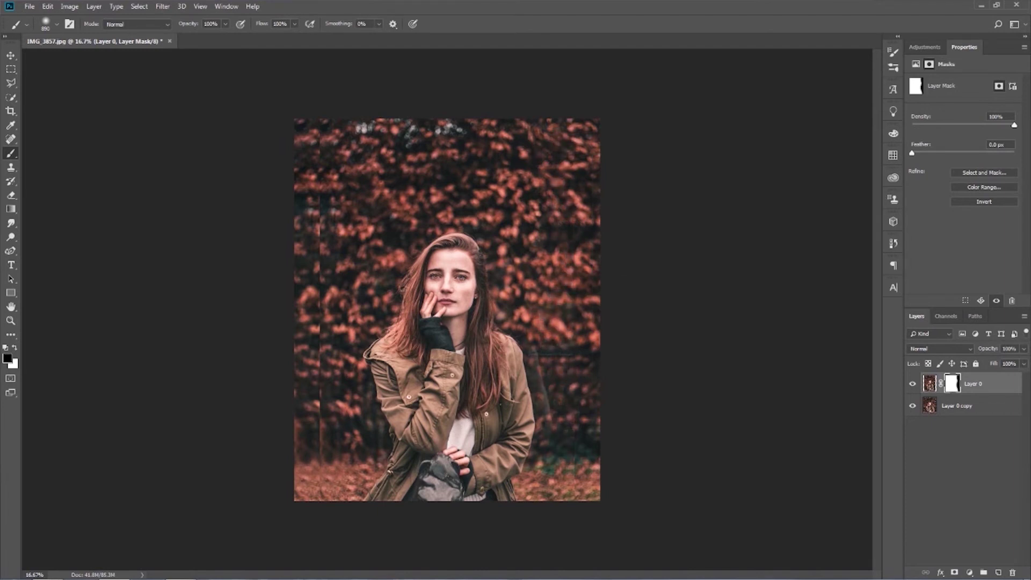
{"action": "key", "text": "ctrl+z"}
{"action": "left_click_drag", "start_coordinate": [586, 129], "coordinate": [582, 226]}
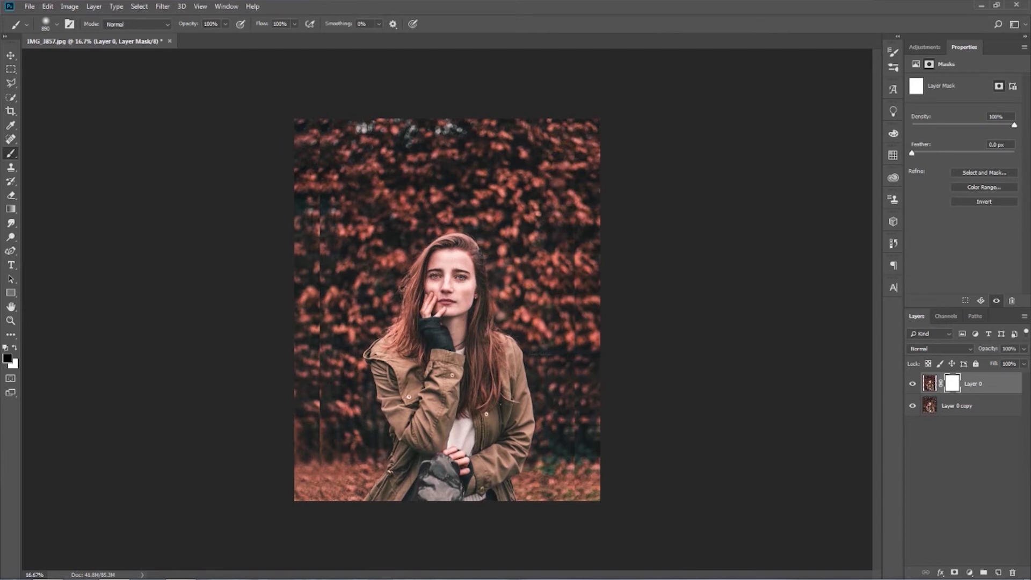
{"action": "left_click_drag", "start_coordinate": [325, 120], "coordinate": [325, 453]}
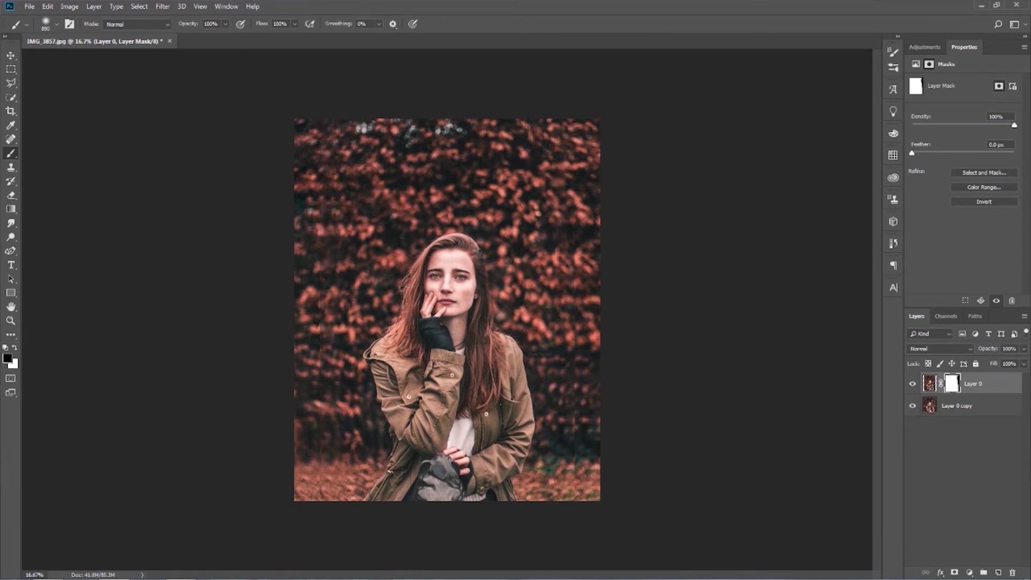
{"action": "key", "text": "z"}
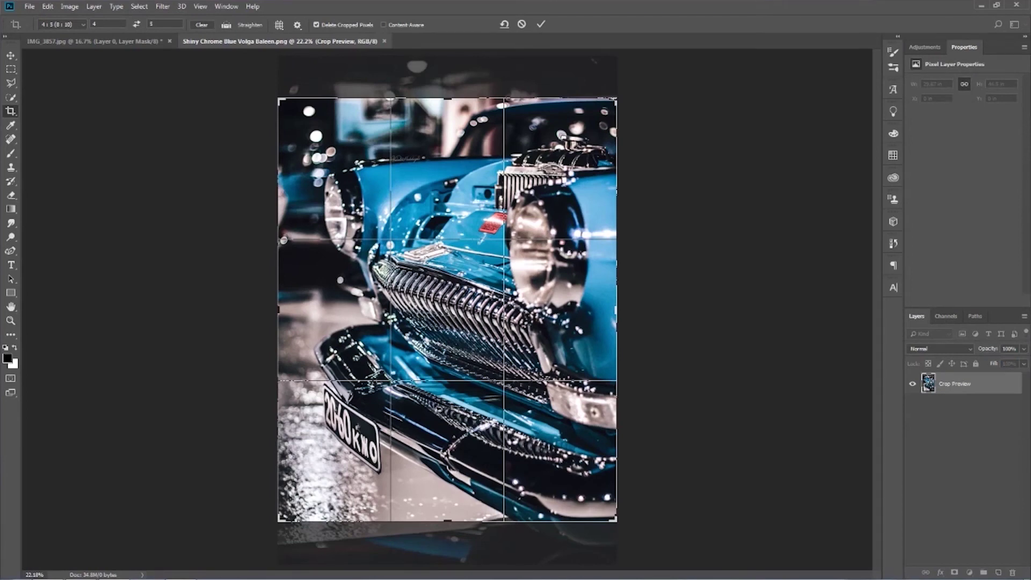
Reposition the blue Volga photo vertically in the 4 : 5 crop frame and enlarge the frame beyond the photo's right edge.
{"action": "left_click_drag", "start_coordinate": [546, 192], "coordinate": [547, 165]}
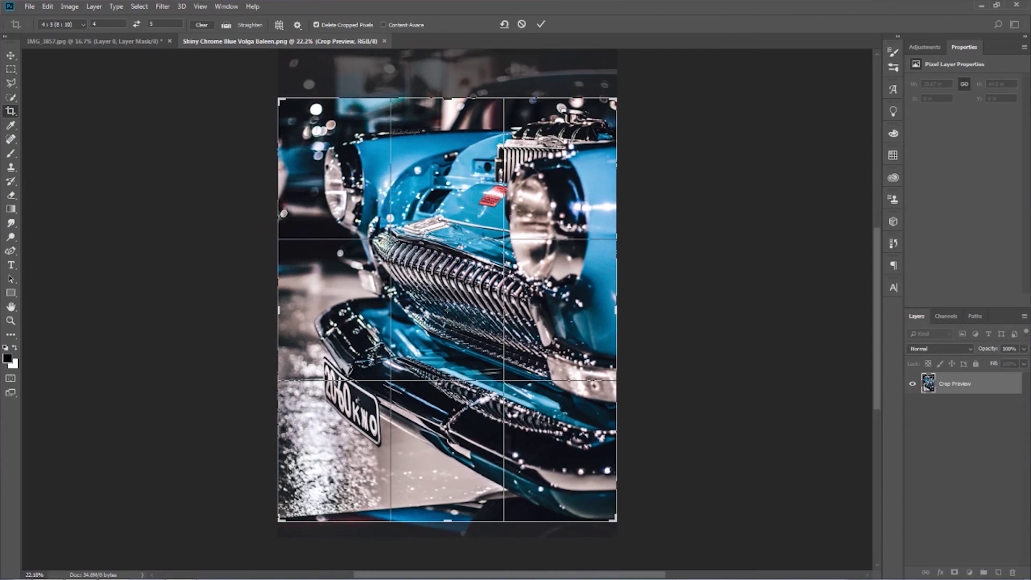
{"action": "left_click_drag", "start_coordinate": [546, 165], "coordinate": [546, 182]}
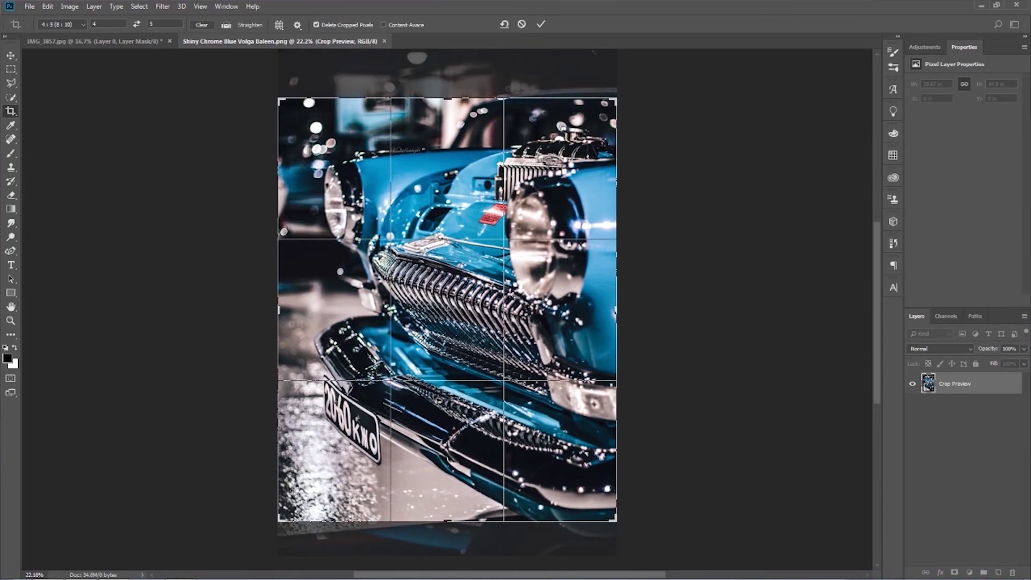
{"action": "mouse_move", "coordinate": [617, 99]}
{"action": "left_mouse_down"}
{"action": "mouse_move", "coordinate": [638, 70]}
{"action": "mouse_move", "coordinate": [622, 92]}
{"action": "mouse_move", "coordinate": [628, 83]}
{"action": "left_mouse_up"}
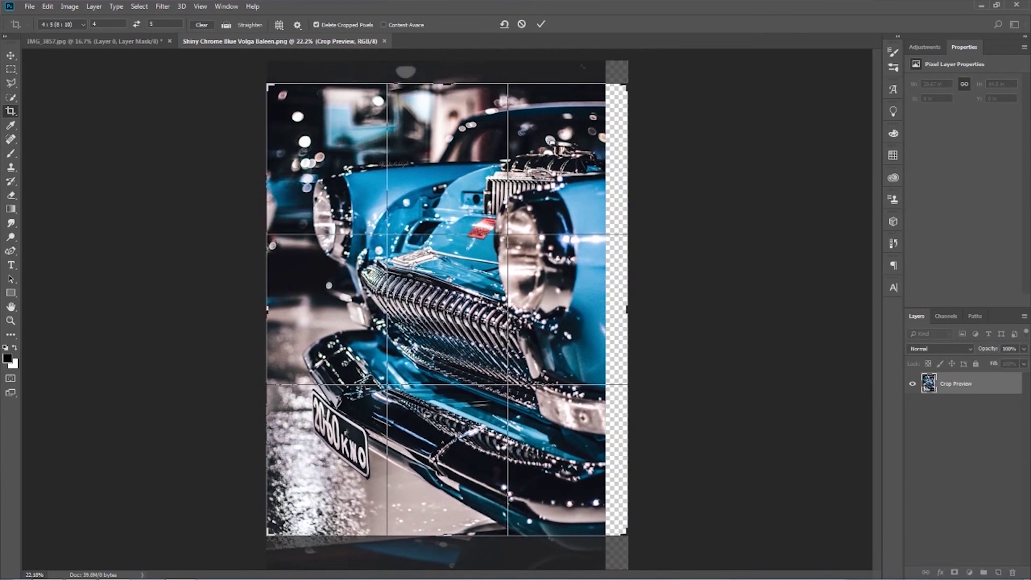